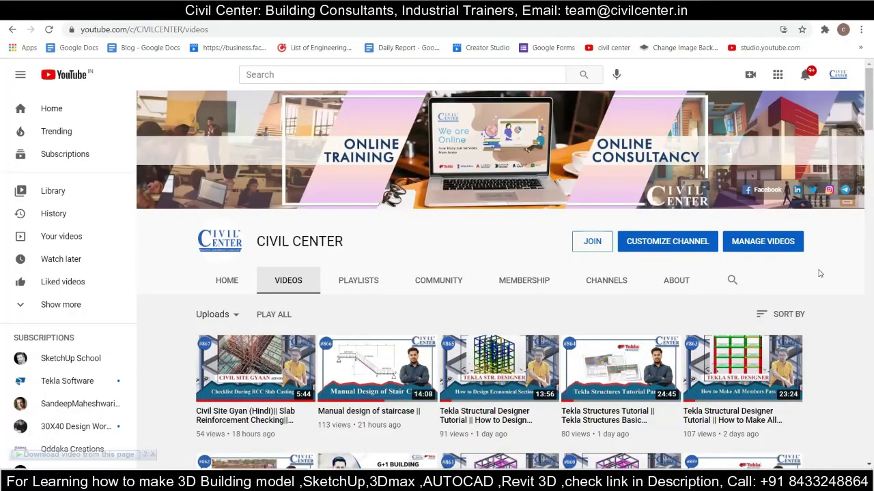
Step: Scroll down through the YouTube channel's uploaded videos
{"action": "scroll", "coordinate": [819, 274], "scroll_direction": "down", "scroll_amount": 3}
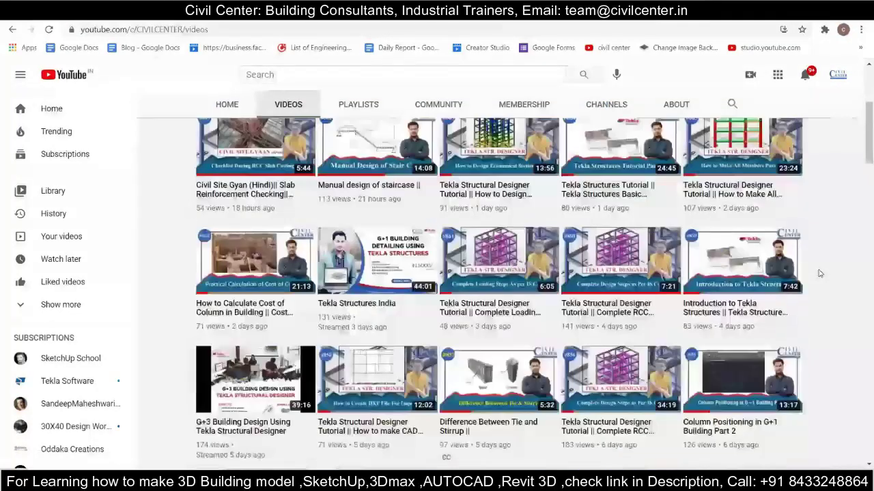
{"action": "scroll", "coordinate": [820, 273], "scroll_direction": "down", "scroll_amount": 1}
{"action": "scroll", "coordinate": [820, 273], "scroll_direction": "down", "scroll_amount": 2}
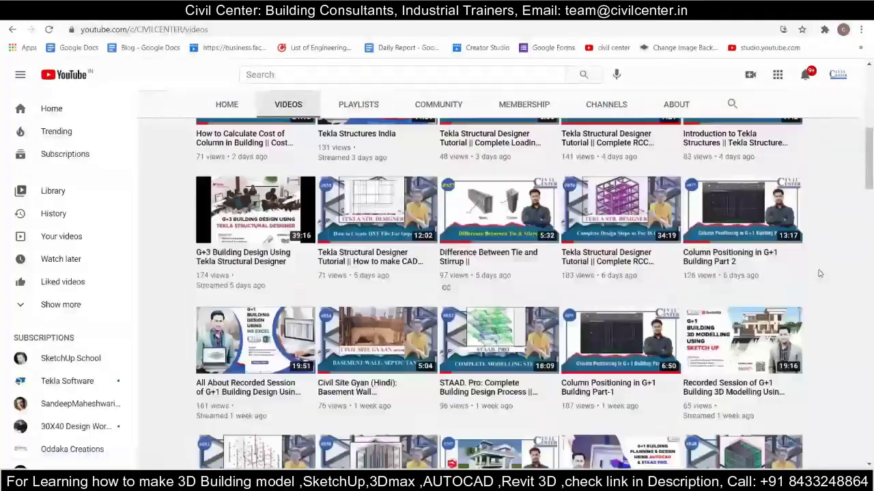
{"action": "scroll", "coordinate": [820, 274], "scroll_direction": "down", "scroll_amount": 1}
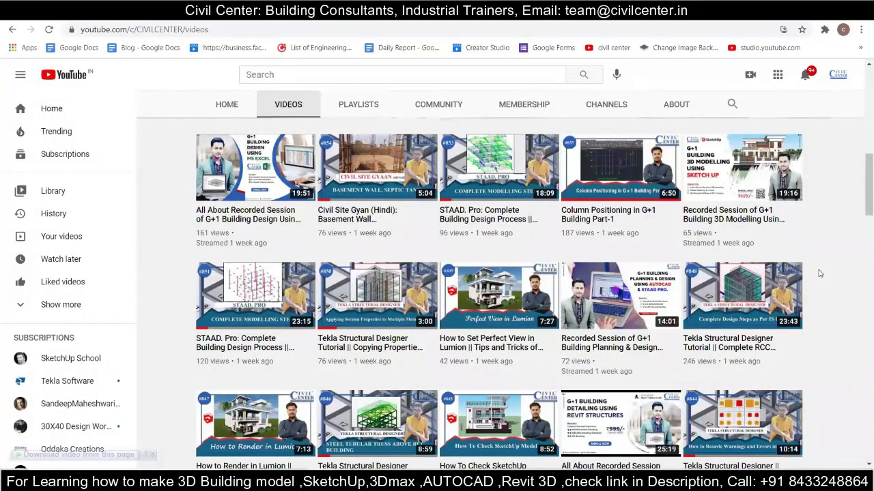
{"action": "scroll", "coordinate": [820, 273], "scroll_direction": "down", "scroll_amount": 2}
{"action": "scroll", "coordinate": [820, 274], "scroll_direction": "down", "scroll_amount": 1}
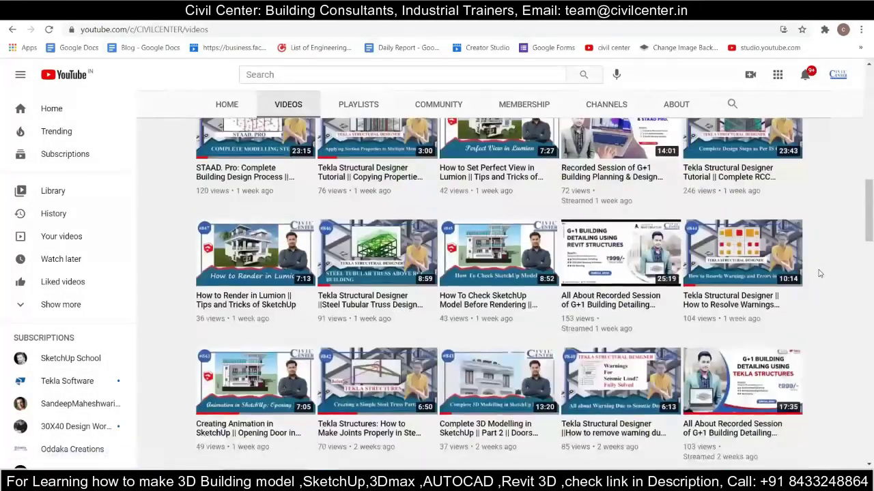
Step: Scroll back to the top, then orbit the SketchUp house to show its right side
{"action": "scroll", "coordinate": [820, 273], "scroll_direction": "up", "scroll_amount": 4}
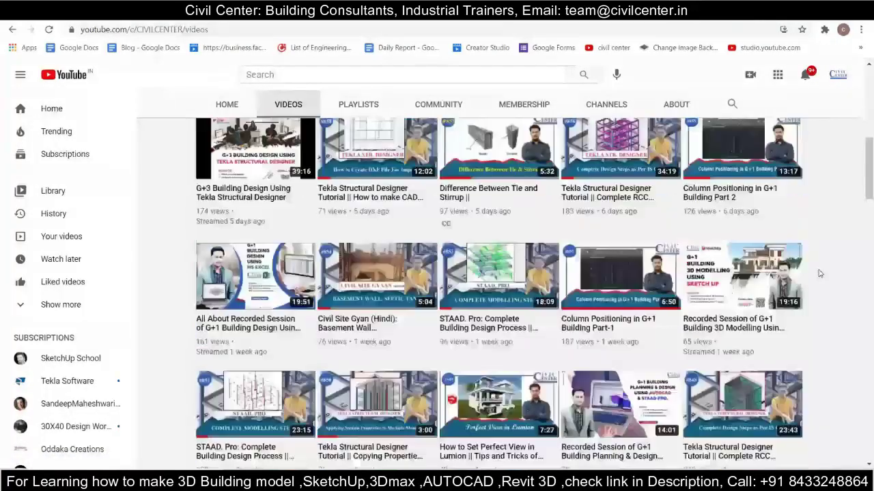
{"action": "scroll", "coordinate": [820, 274], "scroll_direction": "up", "scroll_amount": 4}
{"action": "scroll", "coordinate": [820, 274], "scroll_direction": "up", "scroll_amount": 3}
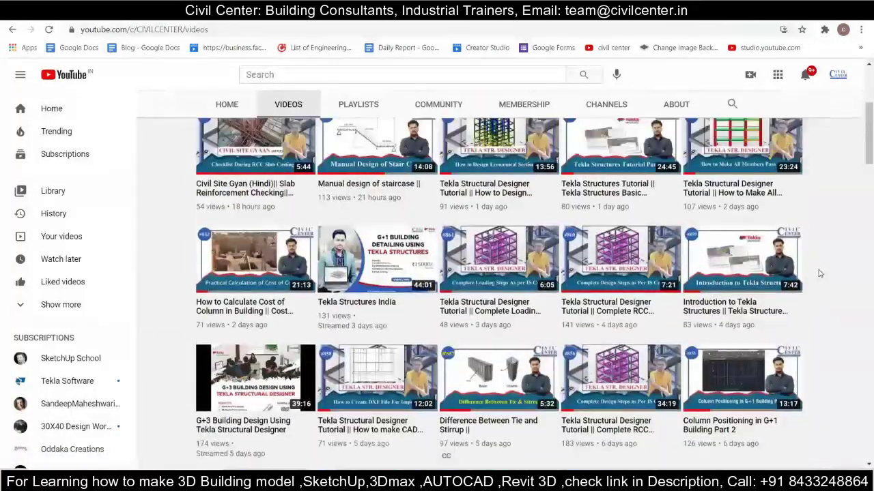
{"action": "scroll", "coordinate": [820, 274], "scroll_direction": "up", "scroll_amount": 2}
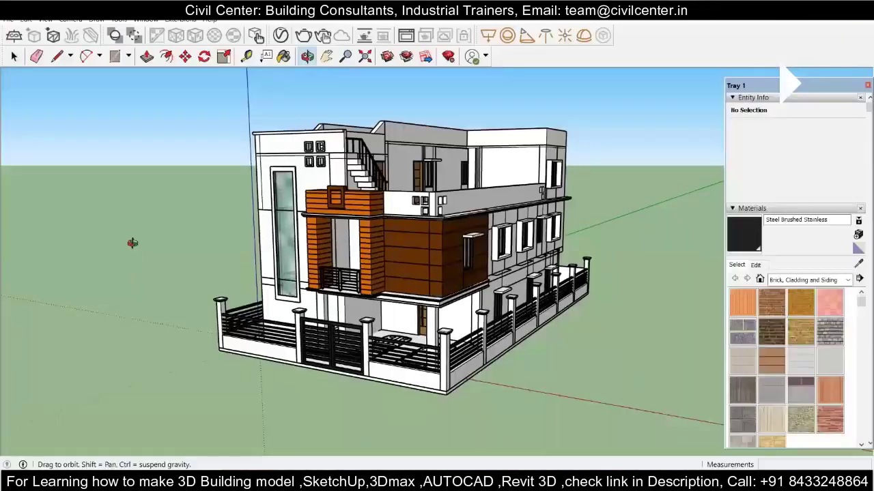
{"action": "middle_click_drag", "start_coordinate": [133, 243], "coordinate": [72, 246]}
{"action": "mouse_move", "coordinate": [224, 269]}
{"action": "middle_mouse_down"}
{"action": "mouse_move", "coordinate": [225, 251]}
{"action": "mouse_move", "coordinate": [205, 259]}
{"action": "mouse_move", "coordinate": [247, 263]}
{"action": "mouse_move", "coordinate": [324, 239]}
{"action": "mouse_move", "coordinate": [486, 238]}
{"action": "middle_mouse_up"}
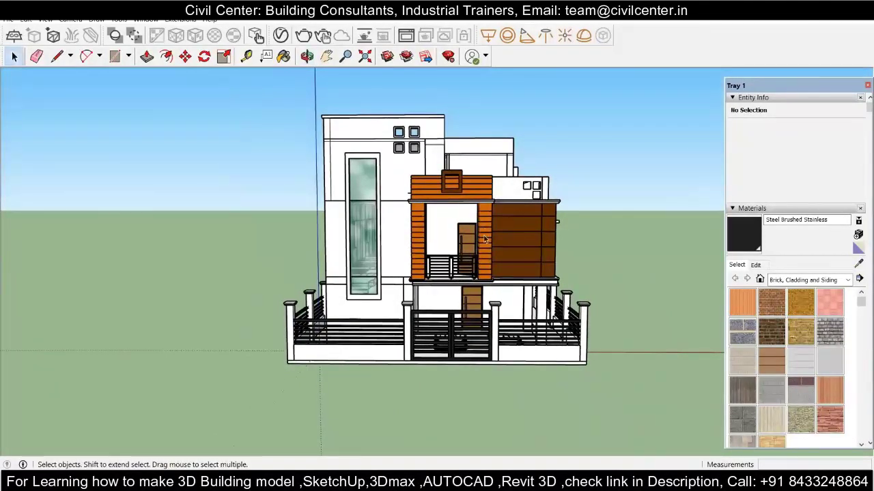
Step: Switch to the project folder and open the double-floor house elevation reference image
{"action": "mouse_move", "coordinate": [348, 471]}
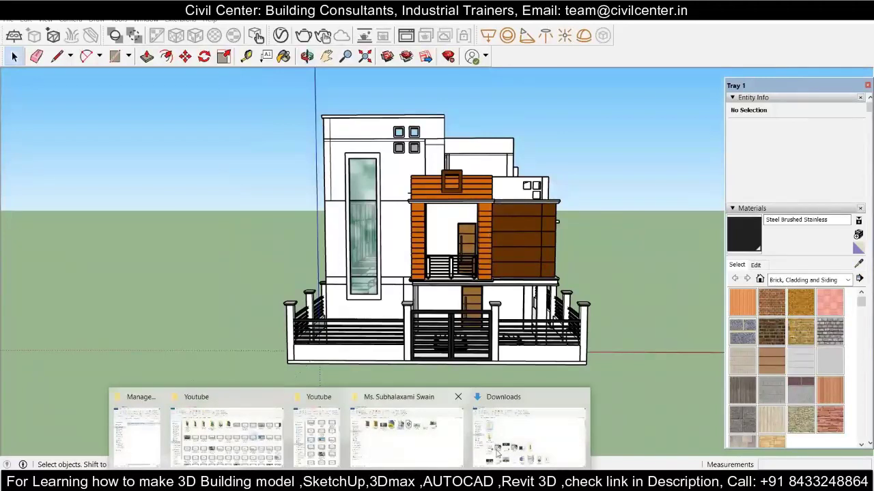
{"action": "left_click", "coordinate": [496, 455]}
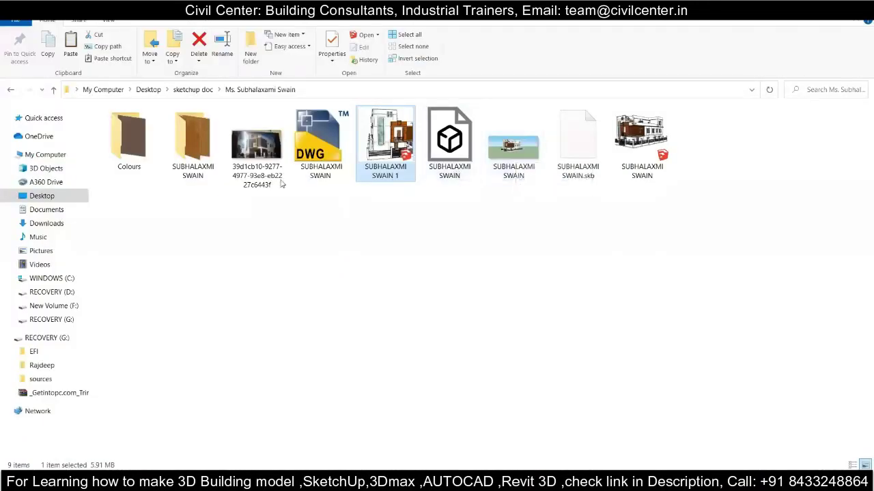
{"action": "left_click", "coordinate": [254, 160]}
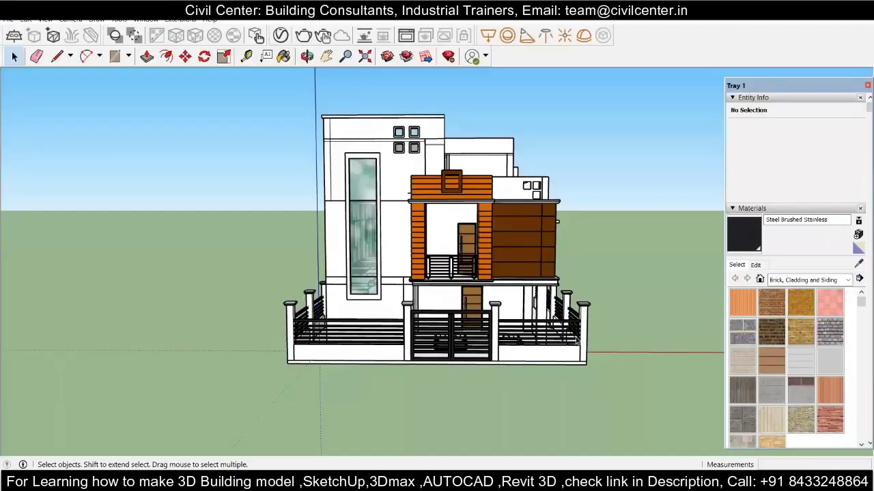
Step: Compare the elevation photo with the house, ending on a near-front view of the model
{"action": "mouse_move", "coordinate": [532, 259]}
{"action": "middle_mouse_down"}
{"action": "mouse_move", "coordinate": [404, 316]}
{"action": "mouse_move", "coordinate": [379, 348]}
{"action": "middle_mouse_up"}
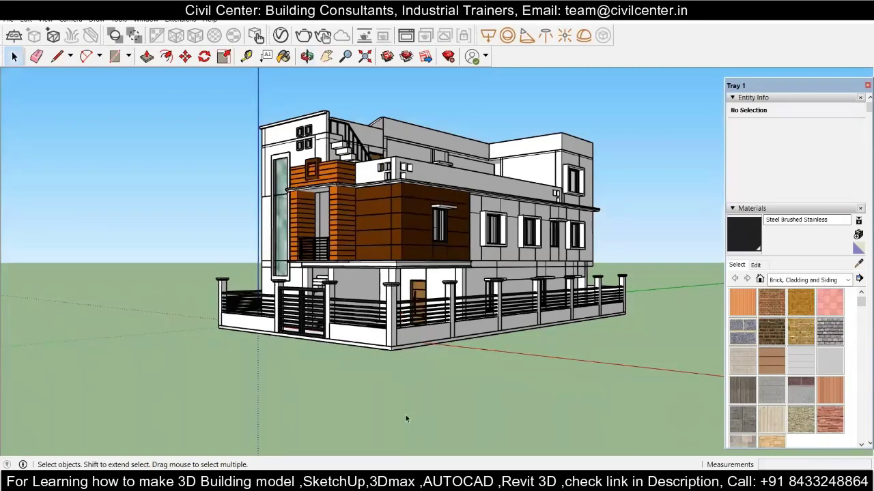
{"action": "left_click", "coordinate": [615, 427]}
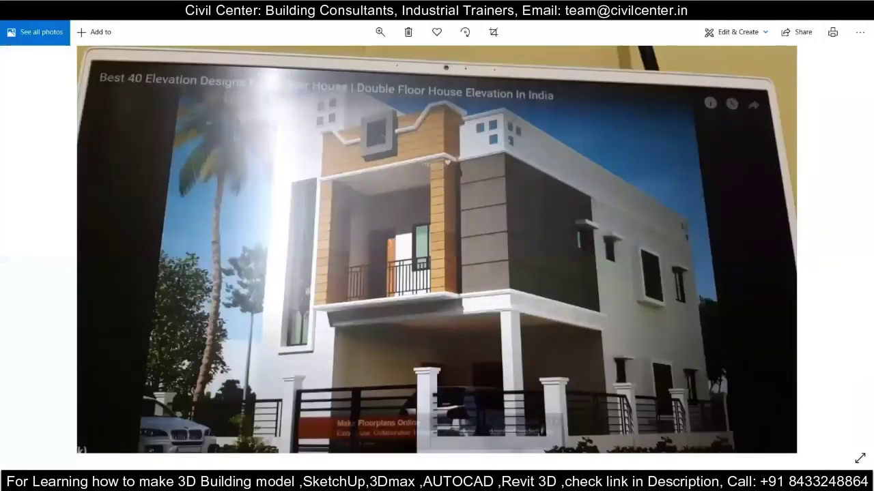
{"action": "key", "text": "alt+Tab"}
{"action": "middle_click_drag", "start_coordinate": [395, 261], "coordinate": [365, 230]}
{"action": "scroll", "coordinate": [365, 230], "scroll_direction": "up", "scroll_amount": 5}
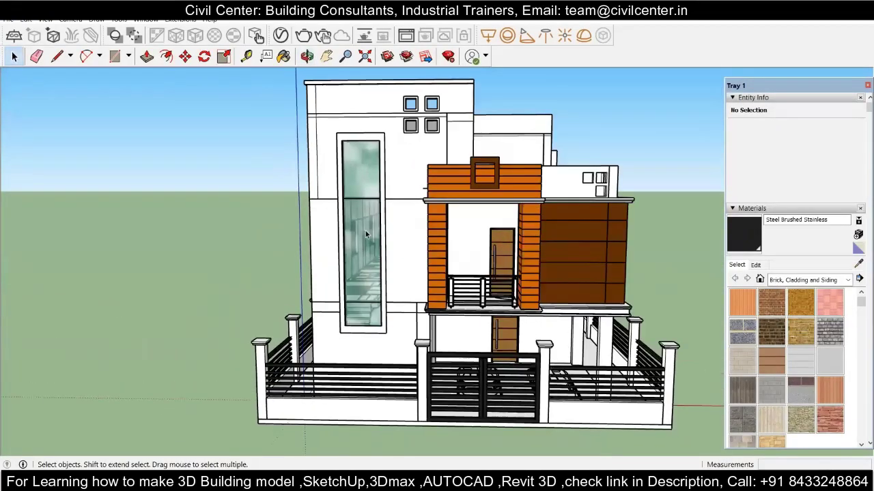
{"action": "scroll", "coordinate": [346, 181], "scroll_direction": "down", "scroll_amount": 4}
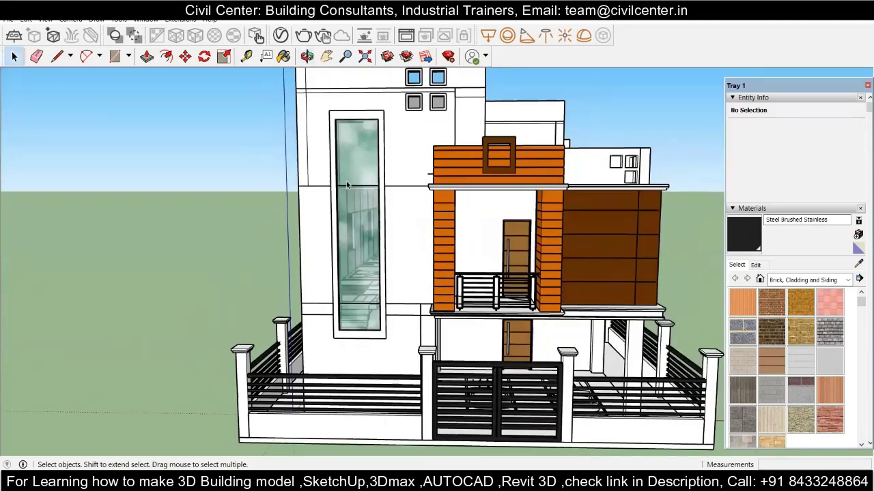
{"action": "mouse_move", "coordinate": [402, 122]}
{"action": "middle_mouse_down"}
{"action": "mouse_move", "coordinate": [412, 158]}
{"action": "mouse_move", "coordinate": [504, 191]}
{"action": "mouse_move", "coordinate": [495, 172]}
{"action": "middle_mouse_up"}
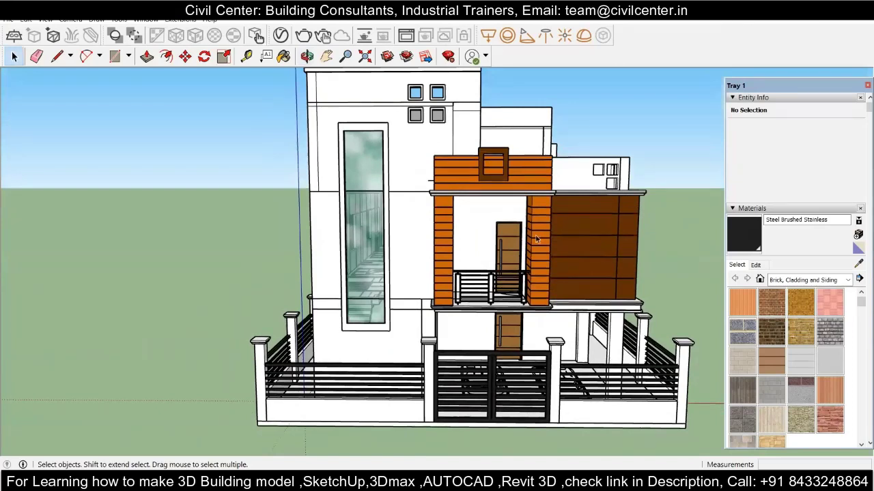
{"action": "scroll", "coordinate": [372, 350], "scroll_direction": "up", "scroll_amount": 6}
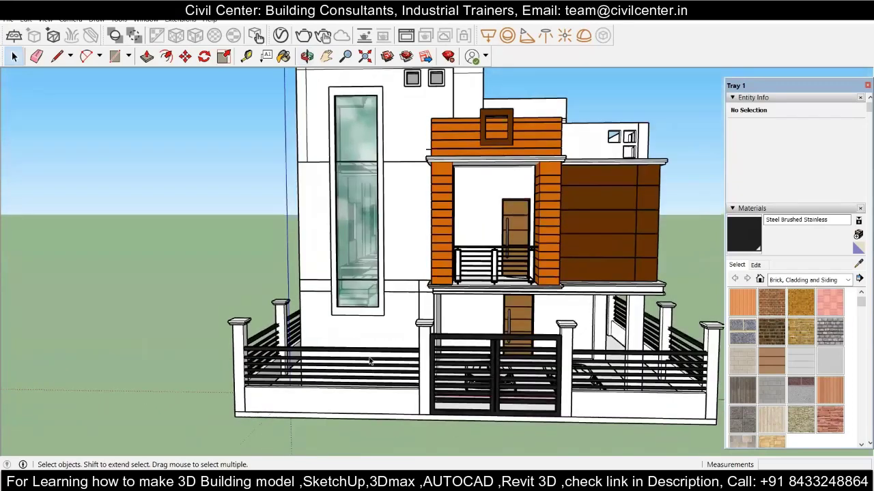
{"action": "scroll", "coordinate": [514, 346], "scroll_direction": "down", "scroll_amount": 8}
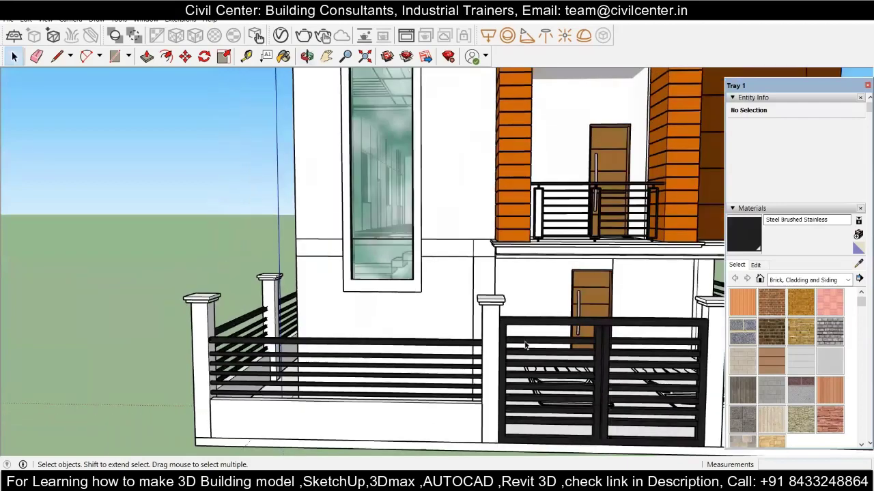
{"action": "middle_click_drag", "start_coordinate": [525, 344], "coordinate": [484, 259]}
{"action": "scroll", "coordinate": [476, 242], "scroll_direction": "up", "scroll_amount": 5}
{"action": "scroll", "coordinate": [476, 242], "scroll_direction": "up", "scroll_amount": 6}
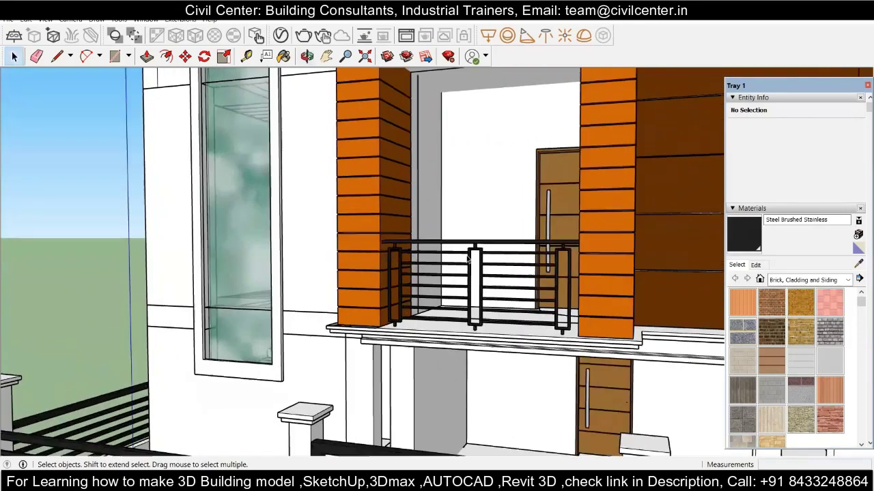
{"action": "scroll", "coordinate": [468, 259], "scroll_direction": "down", "scroll_amount": 4}
{"action": "scroll", "coordinate": [468, 260], "scroll_direction": "down", "scroll_amount": 8}
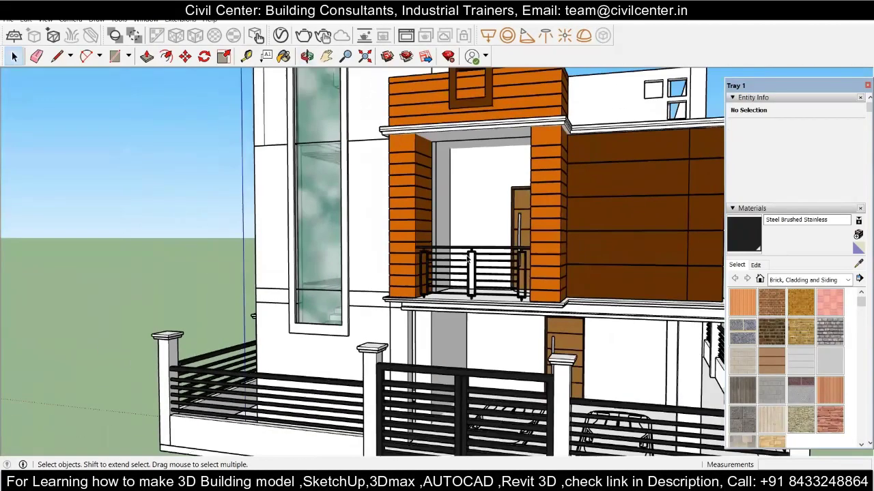
{"action": "middle_click_drag", "start_coordinate": [490, 270], "coordinate": [398, 261]}
{"action": "scroll", "coordinate": [410, 273], "scroll_direction": "up", "scroll_amount": 4}
{"action": "scroll", "coordinate": [410, 270], "scroll_direction": "down", "scroll_amount": 2}
{"action": "scroll", "coordinate": [398, 261], "scroll_direction": "up", "scroll_amount": 4}
{"action": "scroll", "coordinate": [398, 262], "scroll_direction": "down", "scroll_amount": 5}
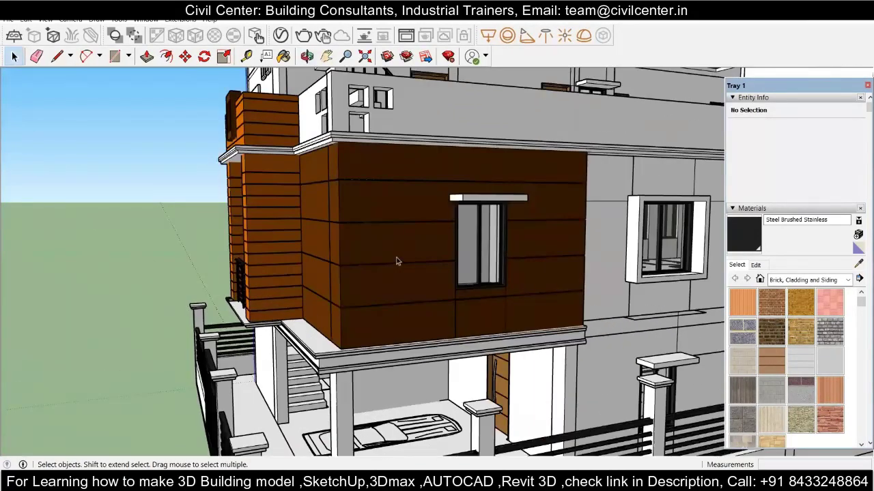
{"action": "middle_click_drag", "start_coordinate": [414, 261], "coordinate": [611, 346]}
{"action": "scroll", "coordinate": [531, 343], "scroll_direction": "up", "scroll_amount": 2}
{"action": "scroll", "coordinate": [531, 342], "scroll_direction": "up", "scroll_amount": 5}
{"action": "scroll", "coordinate": [600, 312], "scroll_direction": "up", "scroll_amount": 6}
{"action": "scroll", "coordinate": [509, 310], "scroll_direction": "down", "scroll_amount": 10}
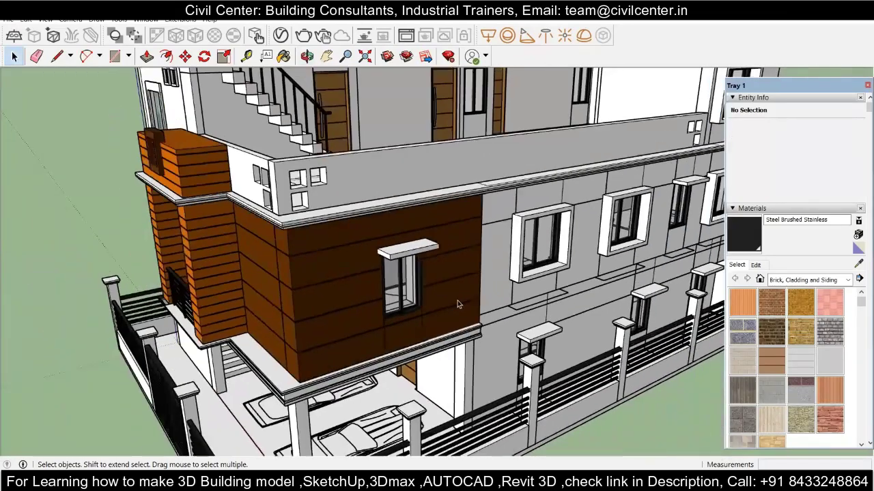
{"action": "middle_click_drag", "start_coordinate": [457, 301], "coordinate": [254, 223]}
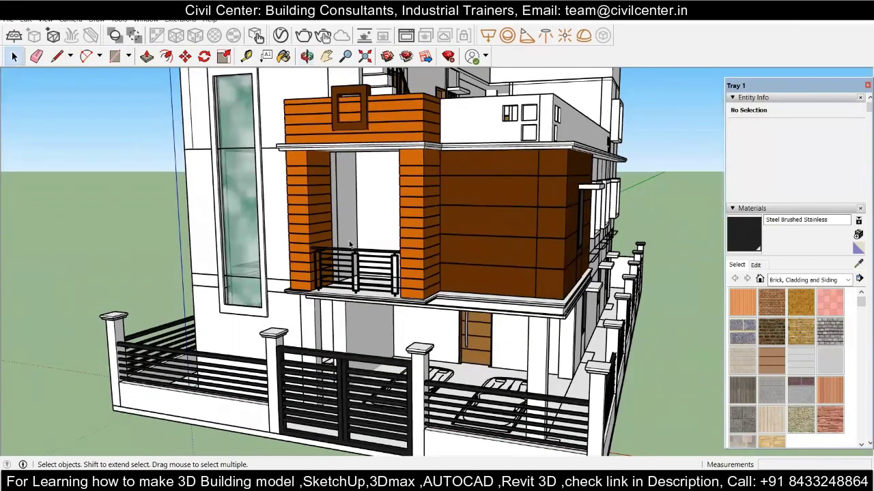
{"action": "middle_click_drag", "start_coordinate": [273, 248], "coordinate": [446, 249]}
{"action": "scroll", "coordinate": [401, 244], "scroll_direction": "up", "scroll_amount": 5}
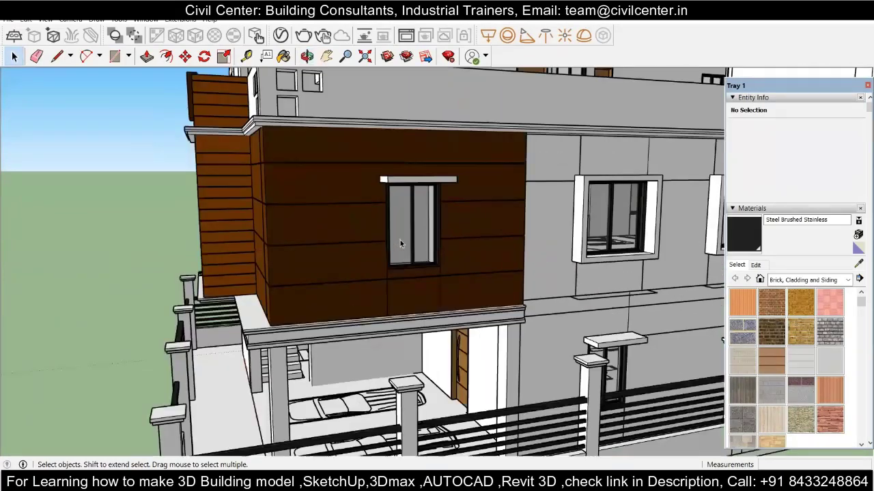
Step: Select the window on the brown-clad wall and orbit toward the long side wall
{"action": "left_click", "coordinate": [401, 244]}
{"action": "scroll", "coordinate": [401, 243], "scroll_direction": "down", "scroll_amount": 6}
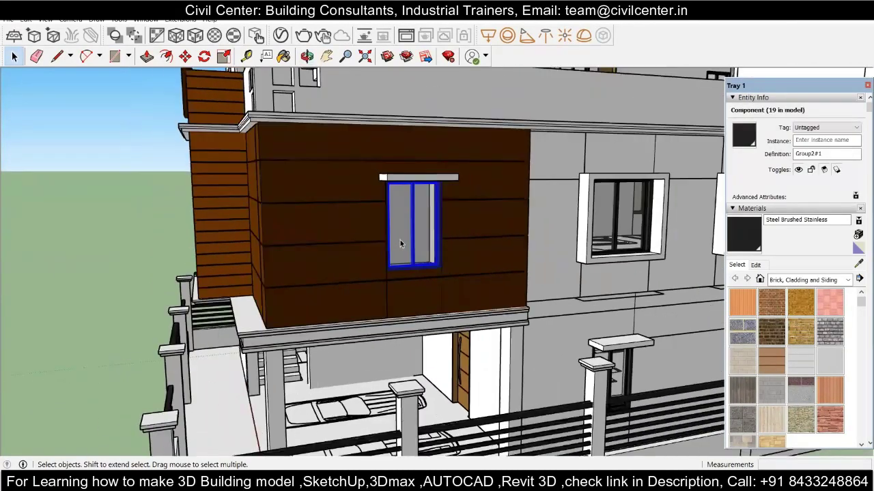
{"action": "scroll", "coordinate": [503, 266], "scroll_direction": "down", "scroll_amount": 2}
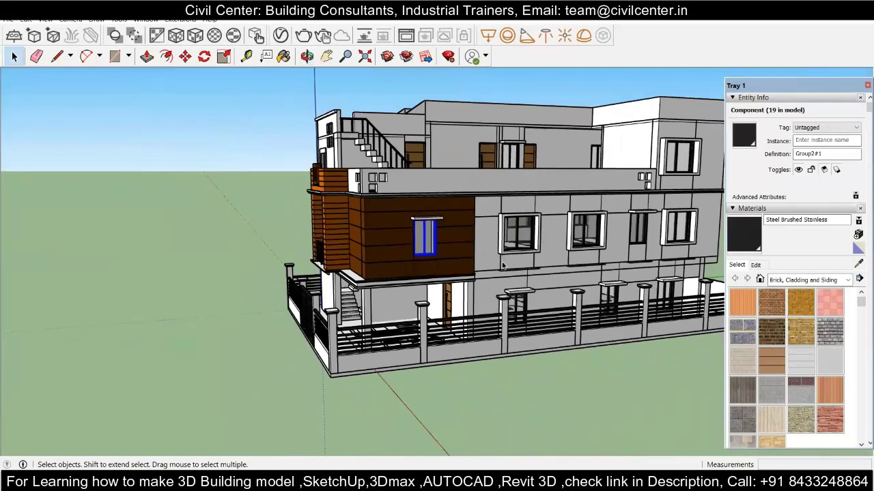
{"action": "middle_click_drag", "start_coordinate": [376, 247], "coordinate": [450, 242]}
{"action": "scroll", "coordinate": [532, 237], "scroll_direction": "up", "scroll_amount": 6}
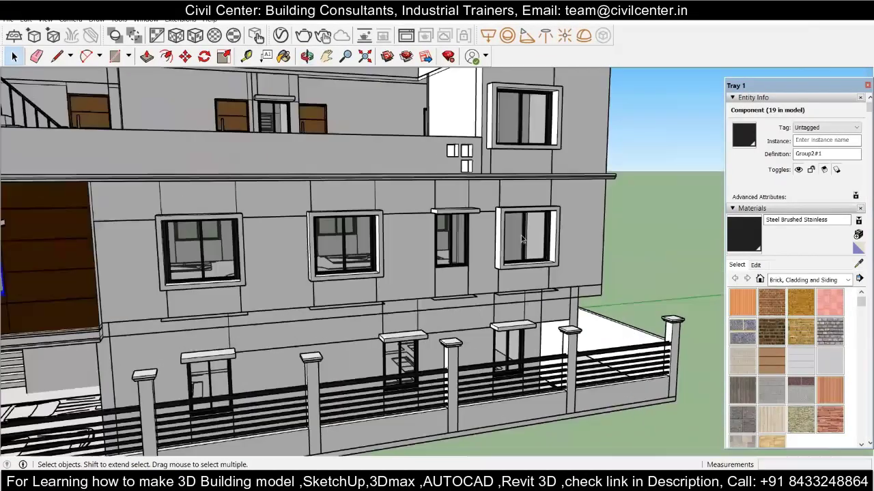
{"action": "scroll", "coordinate": [516, 234], "scroll_direction": "down", "scroll_amount": 2}
{"action": "scroll", "coordinate": [516, 235], "scroll_direction": "up", "scroll_amount": 2}
{"action": "scroll", "coordinate": [516, 235], "scroll_direction": "down", "scroll_amount": 2}
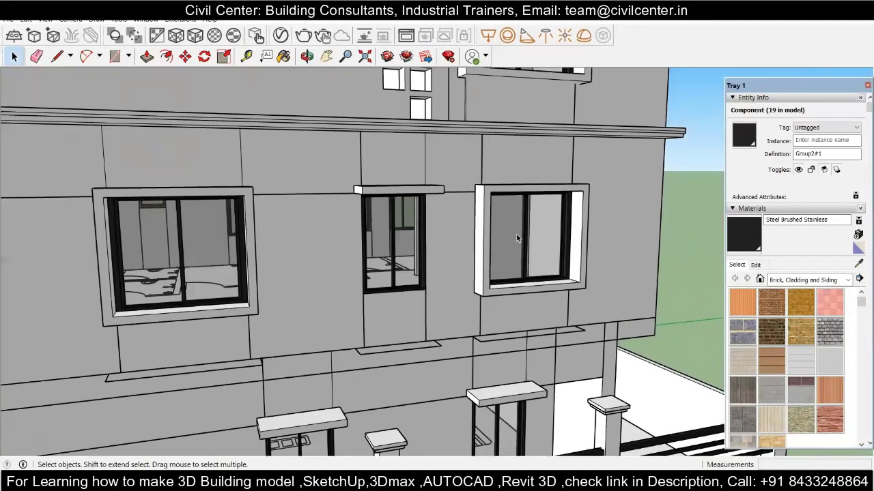
Step: Orbit to a higher view of the wall's windows and enter the window component
{"action": "middle_click_drag", "start_coordinate": [516, 235], "coordinate": [435, 223]}
{"action": "scroll", "coordinate": [435, 223], "scroll_direction": "down", "scroll_amount": 2}
{"action": "middle_click_drag", "start_coordinate": [484, 250], "coordinate": [342, 294]}
{"action": "scroll", "coordinate": [331, 256], "scroll_direction": "up", "scroll_amount": 5}
{"action": "scroll", "coordinate": [330, 256], "scroll_direction": "down", "scroll_amount": 3}
{"action": "scroll", "coordinate": [300, 225], "scroll_direction": "up", "scroll_amount": 4}
{"action": "scroll", "coordinate": [298, 226], "scroll_direction": "up", "scroll_amount": 4}
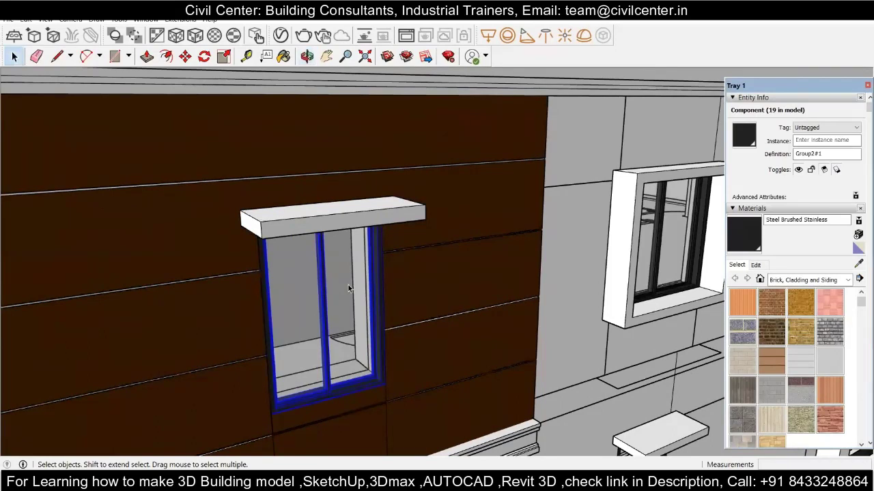
{"action": "double_click", "coordinate": [348, 285]}
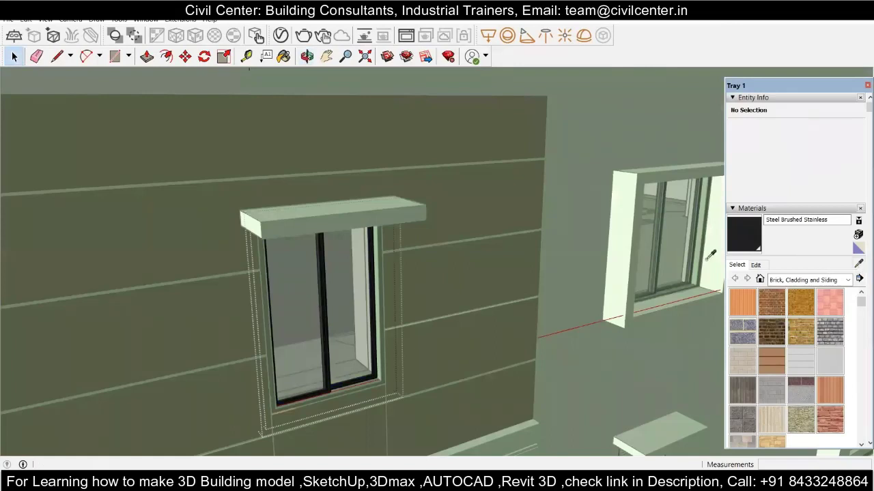
Step: Paint the right pane with sampled Translucent Glass Gray, then enter the window's inner part
{"action": "left_click", "coordinate": [676, 241]}
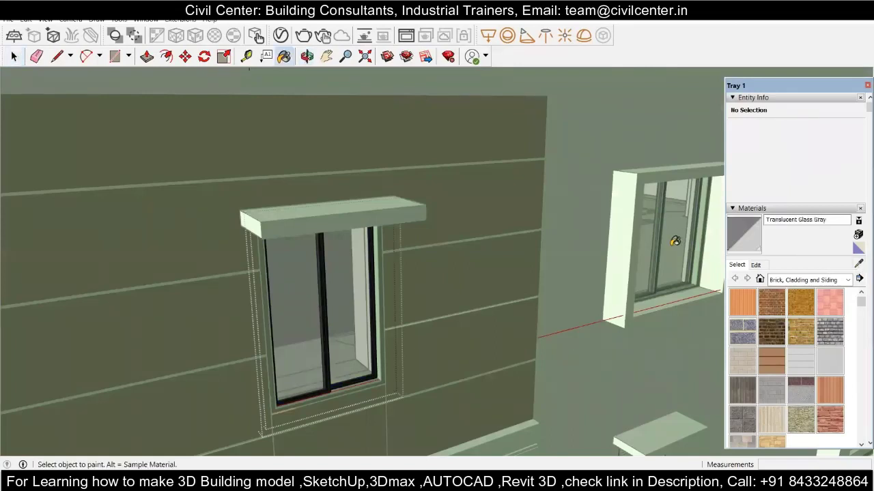
{"action": "left_click", "coordinate": [348, 278]}
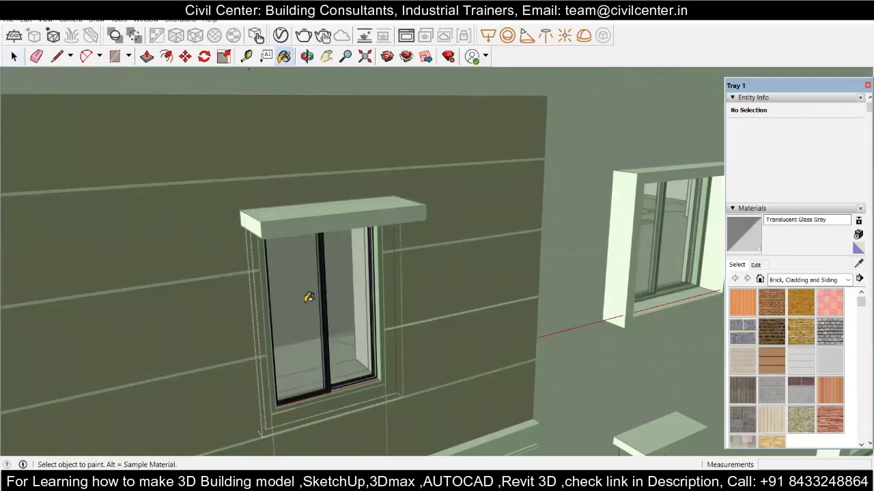
{"action": "scroll", "coordinate": [325, 303], "scroll_direction": "up", "scroll_amount": 2}
{"action": "mouse_move", "coordinate": [332, 297]}
{"action": "middle_mouse_down"}
{"action": "mouse_move", "coordinate": [335, 253]}
{"action": "mouse_move", "coordinate": [337, 287]}
{"action": "mouse_move", "coordinate": [345, 255]}
{"action": "middle_mouse_up"}
{"action": "scroll", "coordinate": [360, 276], "scroll_direction": "down", "scroll_amount": 2}
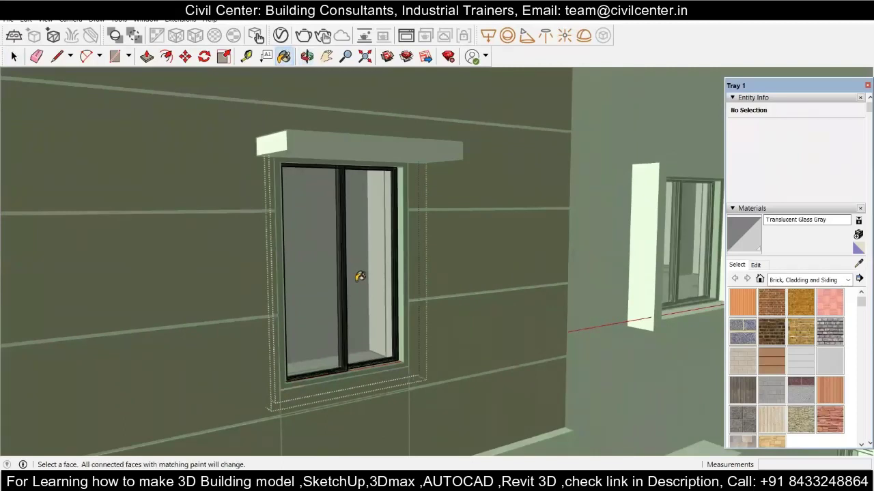
{"action": "key", "text": "space"}
{"action": "double_click", "coordinate": [356, 282]}
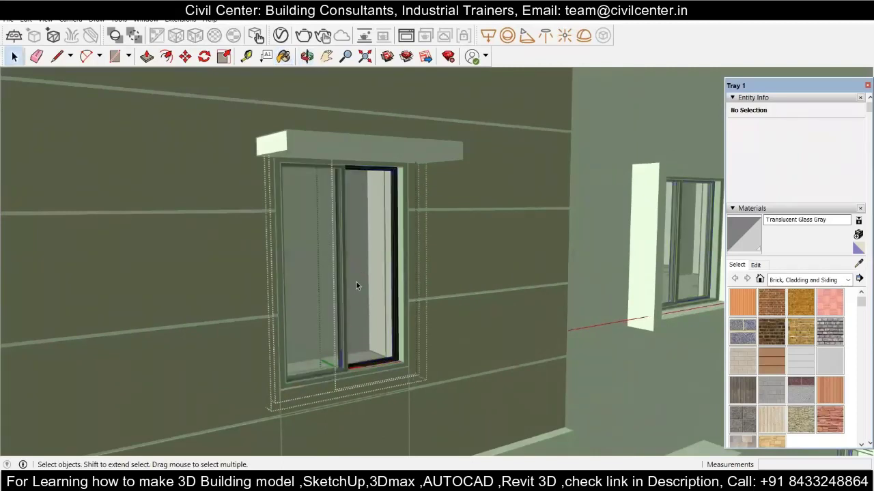
Step: Select the window's glass face, then deselect to exit window editing and orbit the building
{"action": "left_click", "coordinate": [368, 279]}
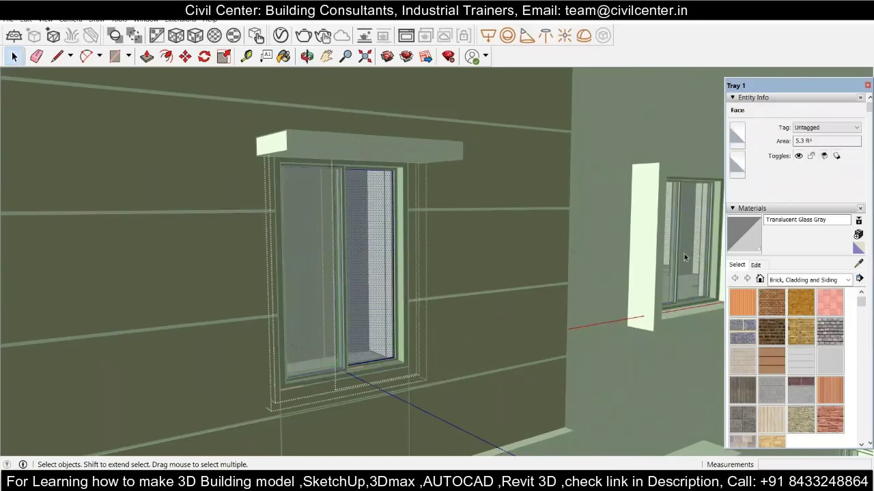
{"action": "scroll", "coordinate": [401, 263], "scroll_direction": "down", "scroll_amount": 6}
{"action": "middle_click_drag", "start_coordinate": [400, 263], "coordinate": [473, 267]}
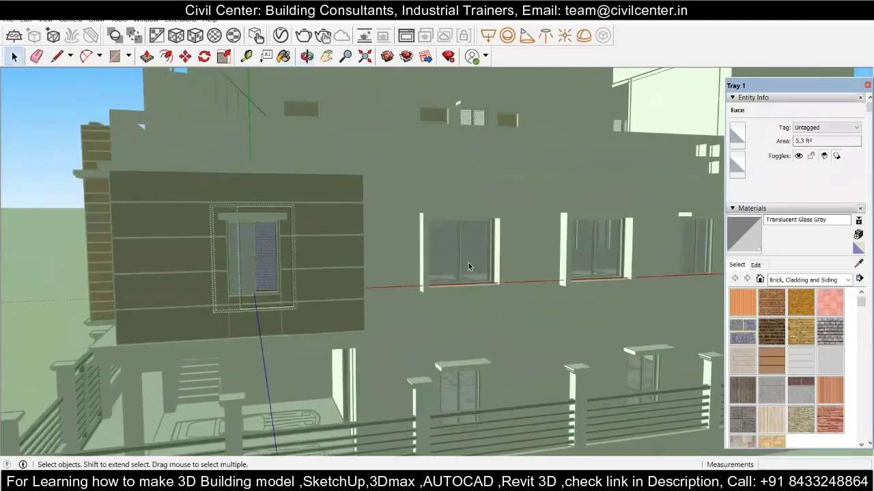
{"action": "left_click", "coordinate": [320, 309]}
{"action": "middle_click_drag", "start_coordinate": [303, 336], "coordinate": [358, 320]}
{"action": "scroll", "coordinate": [358, 320], "scroll_direction": "up", "scroll_amount": 5}
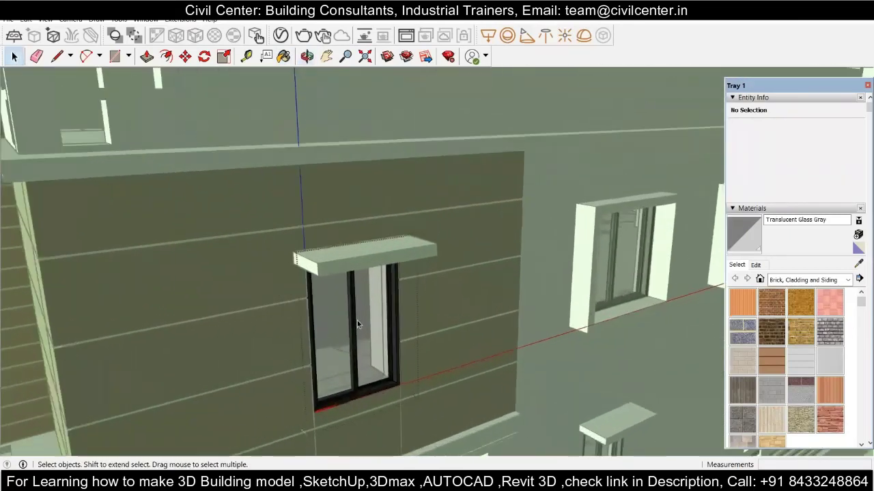
{"action": "scroll", "coordinate": [357, 321], "scroll_direction": "down", "scroll_amount": 8}
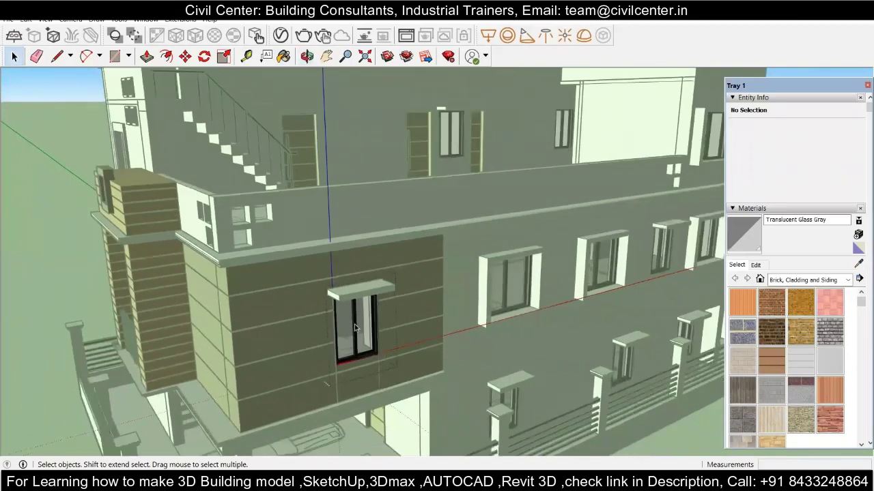
{"action": "scroll", "coordinate": [355, 328], "scroll_direction": "down", "scroll_amount": 6}
{"action": "middle_click_drag", "start_coordinate": [338, 321], "coordinate": [348, 296]}
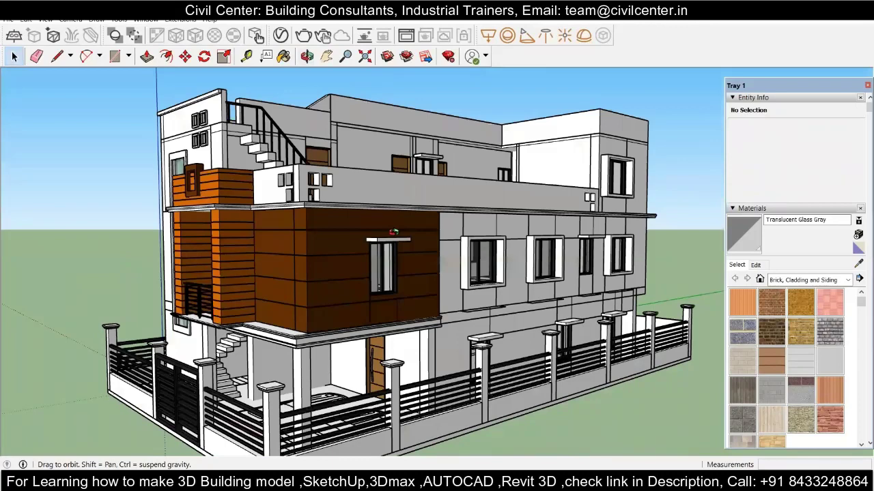
{"action": "middle_click_drag", "start_coordinate": [394, 232], "coordinate": [416, 283]}
{"action": "middle_click_drag", "start_coordinate": [599, 231], "coordinate": [594, 216]}
{"action": "middle_click_drag", "start_coordinate": [444, 313], "coordinate": [437, 277]}
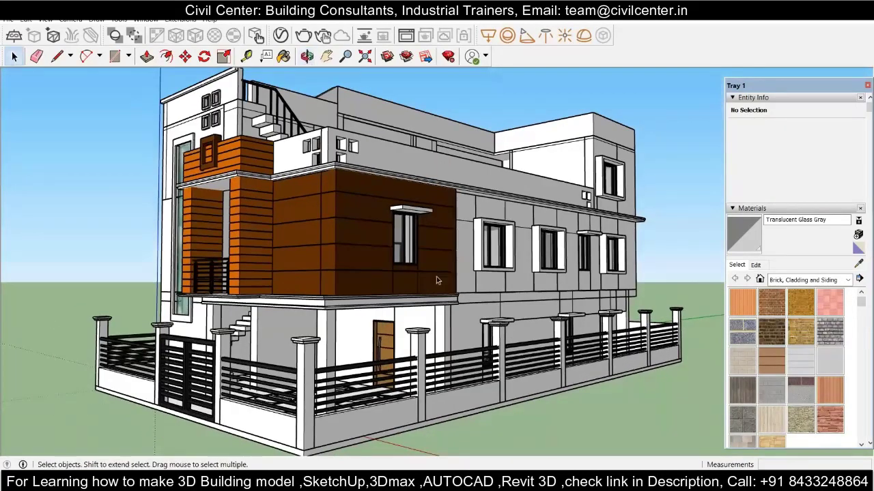
{"action": "scroll", "coordinate": [436, 277], "scroll_direction": "down", "scroll_amount": 2}
{"action": "middle_click_drag", "start_coordinate": [309, 292], "coordinate": [275, 308]}
{"action": "scroll", "coordinate": [314, 139], "scroll_direction": "up", "scroll_amount": 10}
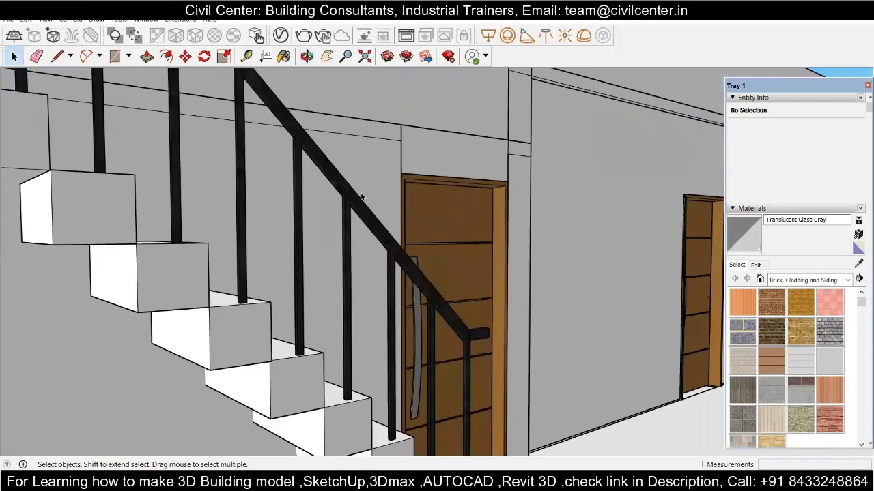
{"action": "scroll", "coordinate": [362, 196], "scroll_direction": "down", "scroll_amount": 10}
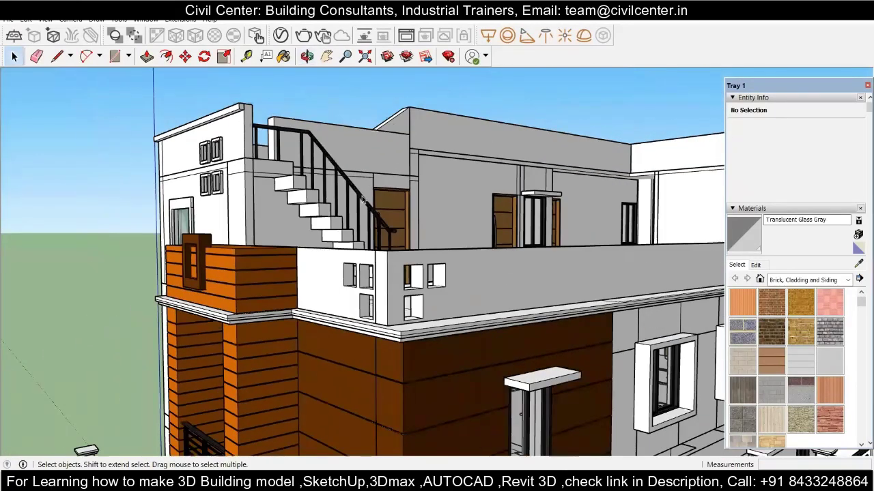
{"action": "scroll", "coordinate": [363, 199], "scroll_direction": "down", "scroll_amount": 6}
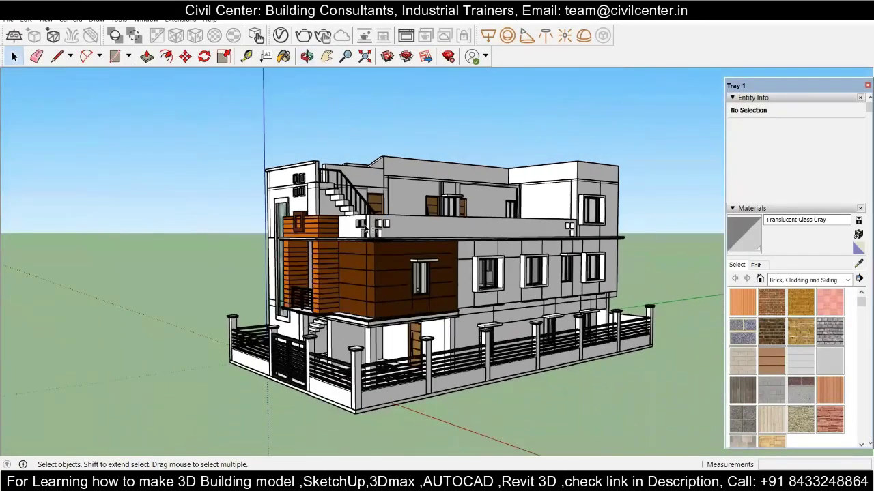
{"action": "middle_click_drag", "start_coordinate": [361, 213], "coordinate": [342, 232]}
{"action": "scroll", "coordinate": [295, 328], "scroll_direction": "up", "scroll_amount": 8}
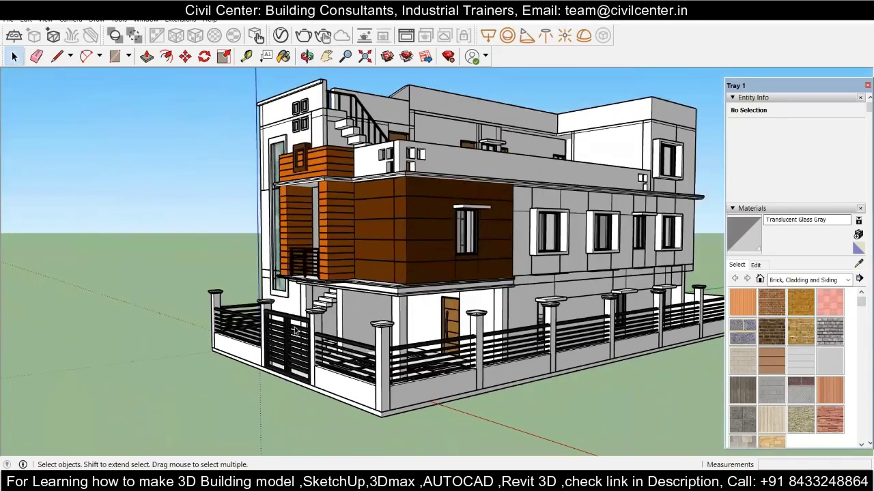
{"action": "scroll", "coordinate": [294, 328], "scroll_direction": "down", "scroll_amount": 8}
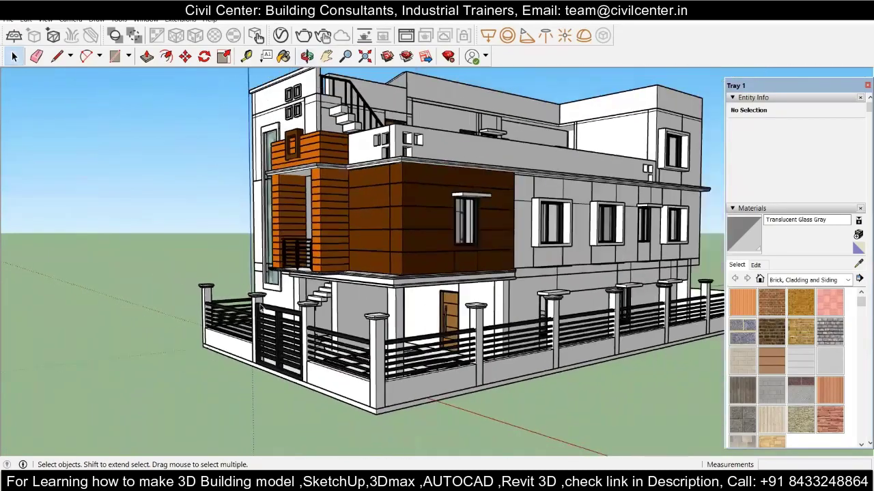
{"action": "middle_click_drag", "start_coordinate": [260, 309], "coordinate": [374, 332]}
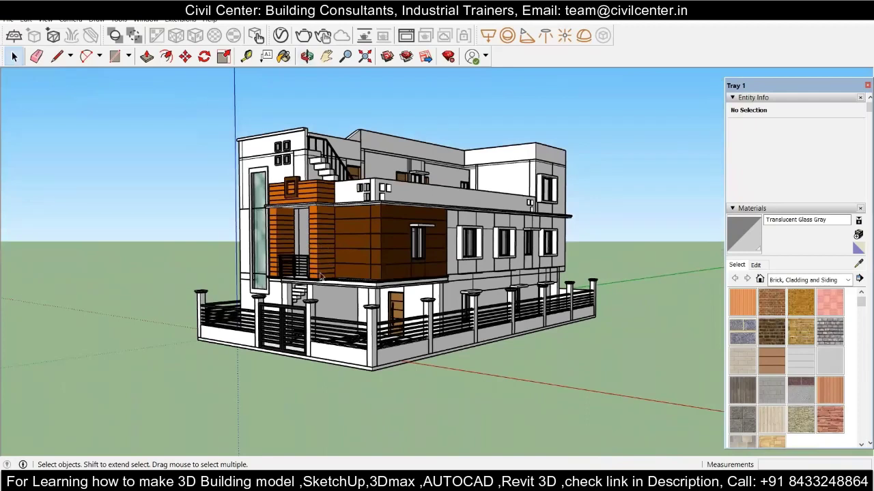
{"action": "middle_click_drag", "start_coordinate": [314, 288], "coordinate": [305, 284]}
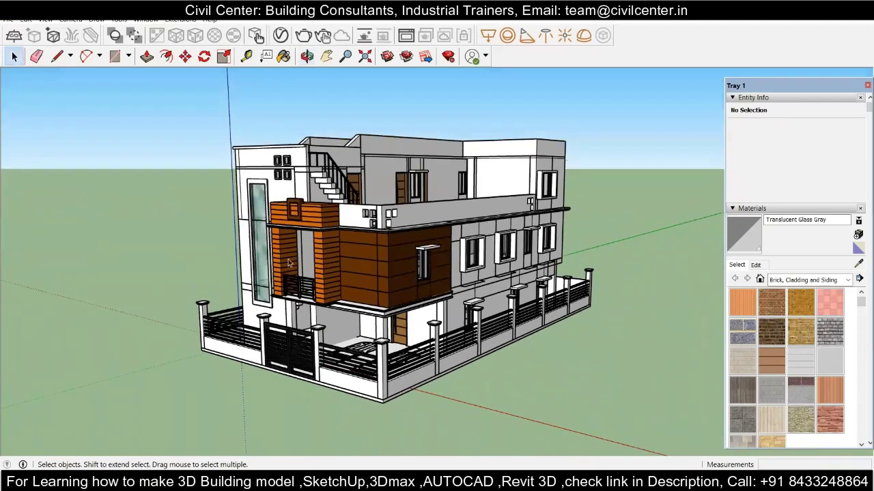
{"action": "scroll", "coordinate": [304, 285], "scroll_direction": "up", "scroll_amount": 2}
{"action": "scroll", "coordinate": [304, 285], "scroll_direction": "up", "scroll_amount": 2}
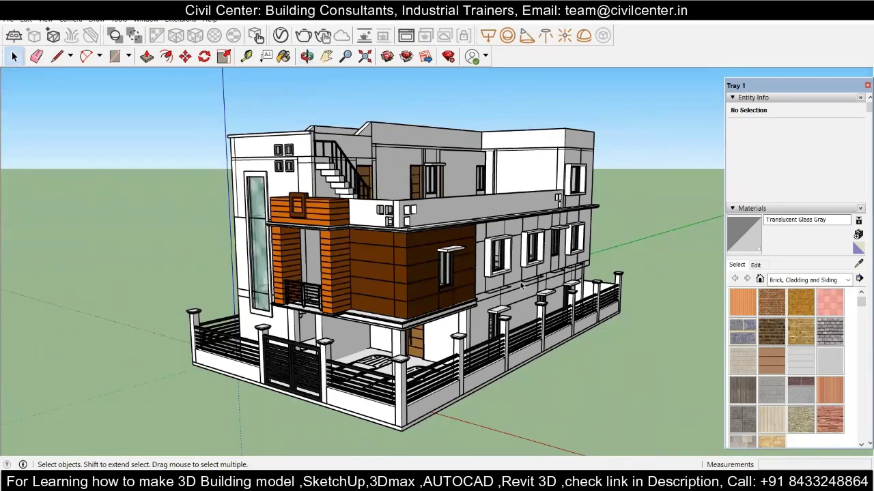
{"action": "middle_click_drag", "start_coordinate": [507, 335], "coordinate": [444, 312]}
{"action": "scroll", "coordinate": [444, 312], "scroll_direction": "up", "scroll_amount": 8}
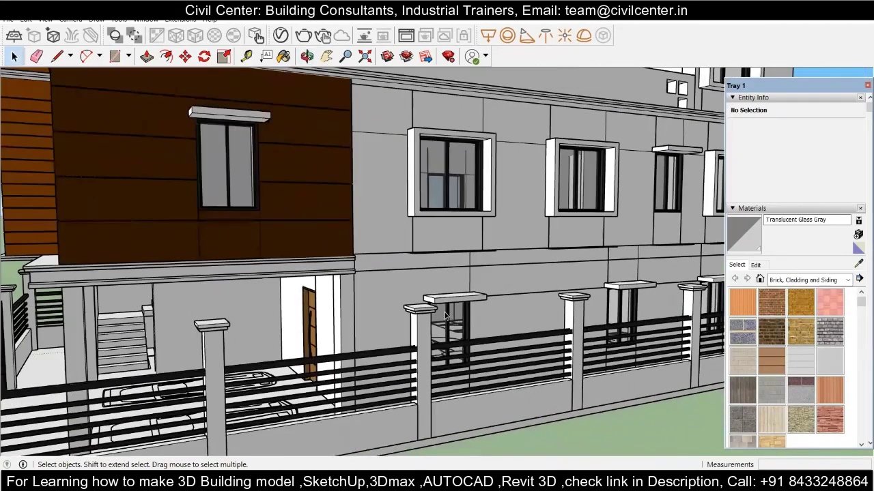
{"action": "scroll", "coordinate": [444, 314], "scroll_direction": "down", "scroll_amount": 8}
{"action": "middle_click_drag", "start_coordinate": [444, 314], "coordinate": [273, 359]}
{"action": "scroll", "coordinate": [394, 326], "scroll_direction": "down", "scroll_amount": 3}
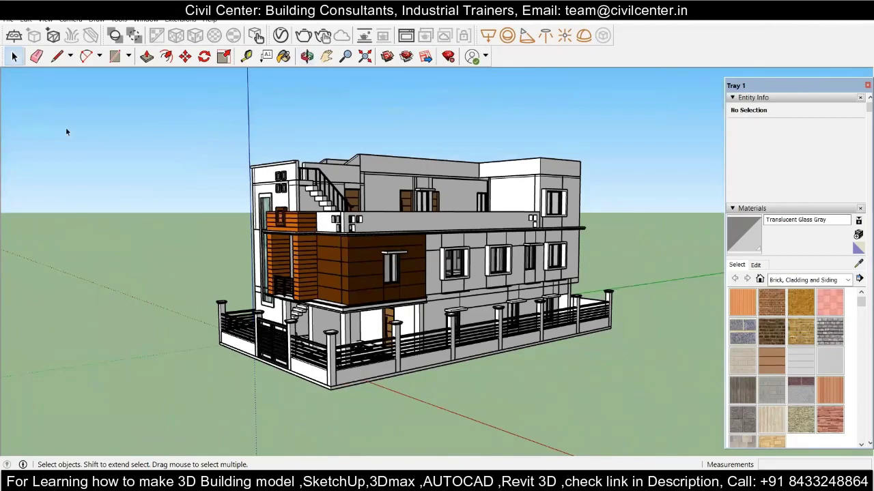
{"action": "left_click", "coordinate": [7, 19]}
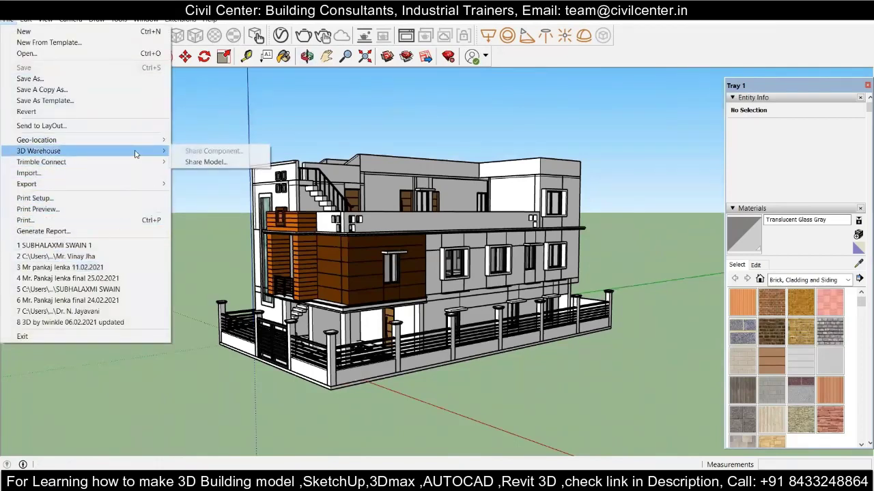
Step: Open File > Export > 3D Model, cancel once, then reopen the Export Model dialog
{"action": "mouse_move", "coordinate": [119, 184]}
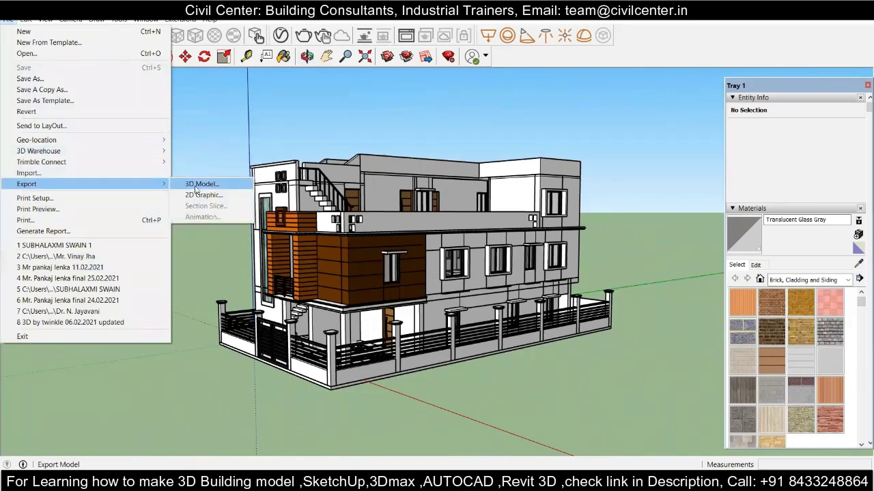
{"action": "left_click", "coordinate": [198, 184]}
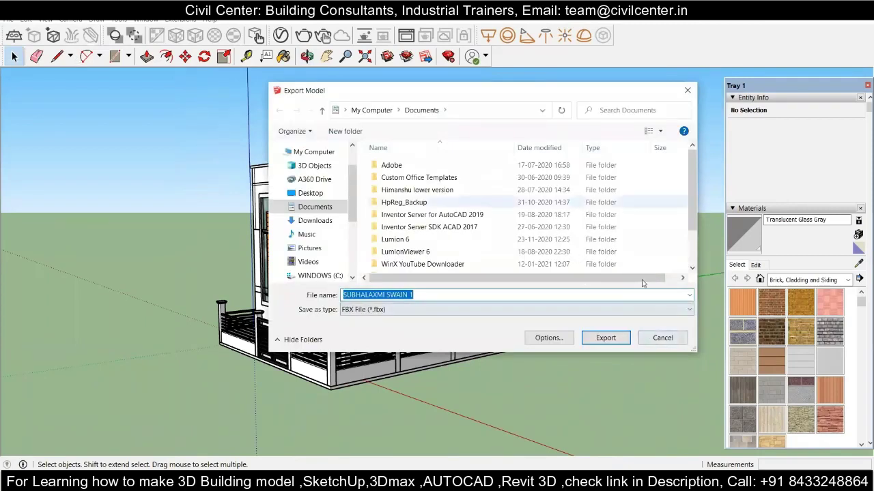
{"action": "left_click", "coordinate": [660, 339]}
{"action": "left_click", "coordinate": [9, 19]}
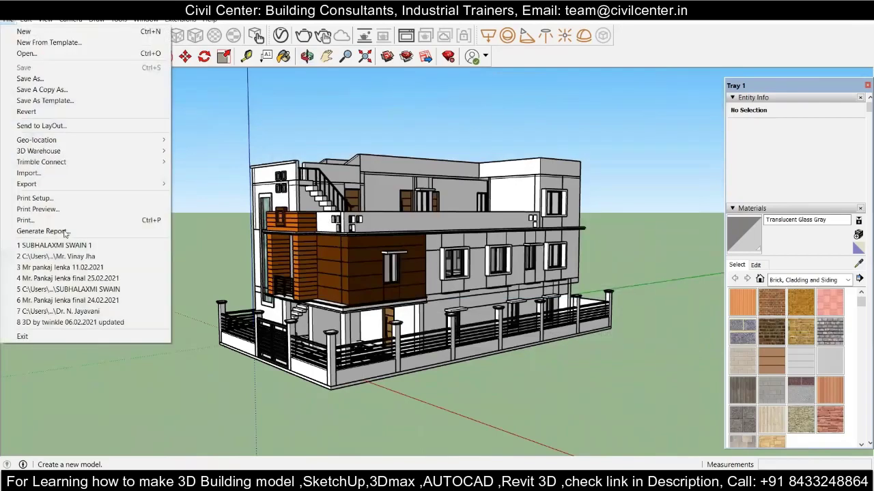
{"action": "mouse_move", "coordinate": [159, 183]}
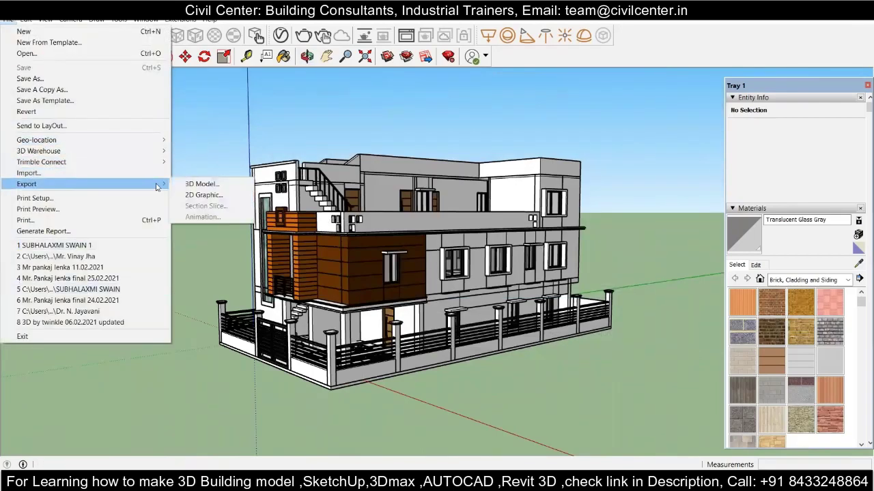
{"action": "left_click", "coordinate": [212, 185]}
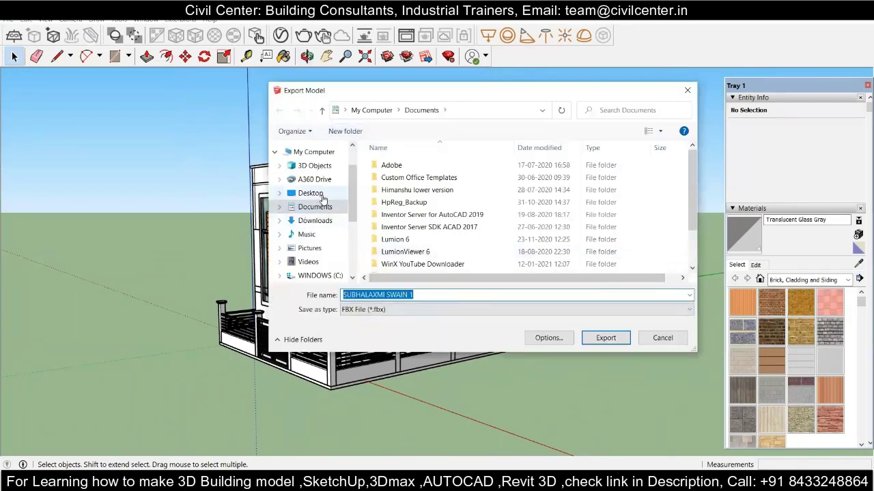
Step: Export the house as FBX File (*.fbx) into Desktop > sketchup doc > the client's project folder
{"action": "left_click", "coordinate": [310, 194]}
{"action": "scroll", "coordinate": [444, 228], "scroll_direction": "down", "scroll_amount": 4}
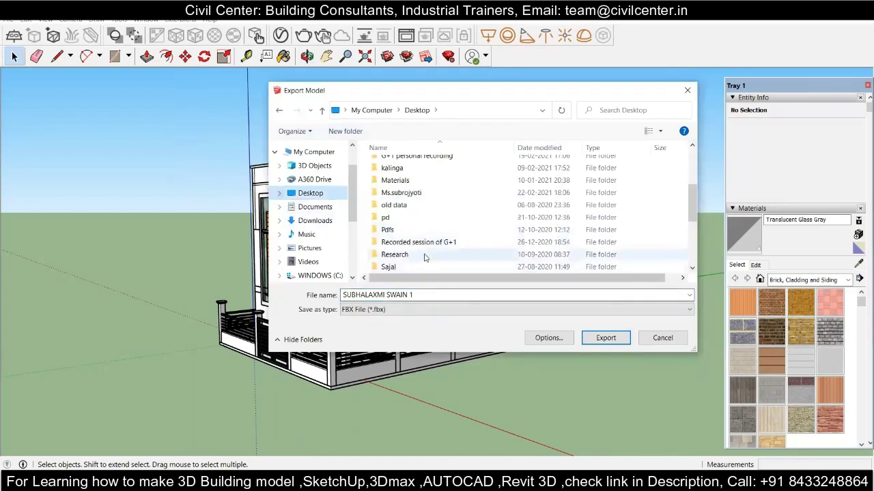
{"action": "scroll", "coordinate": [423, 256], "scroll_direction": "down", "scroll_amount": 2}
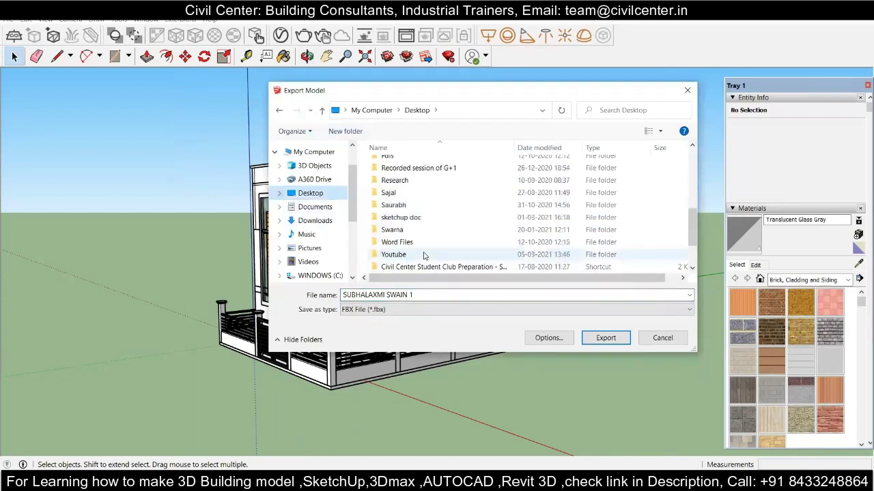
{"action": "double_click", "coordinate": [416, 218]}
{"action": "scroll", "coordinate": [402, 232], "scroll_direction": "down", "scroll_amount": 3}
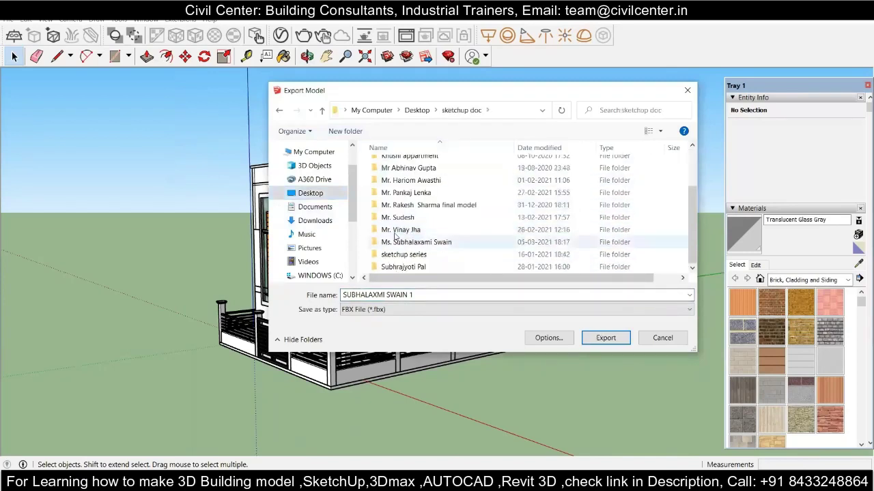
{"action": "left_click", "coordinate": [443, 243]}
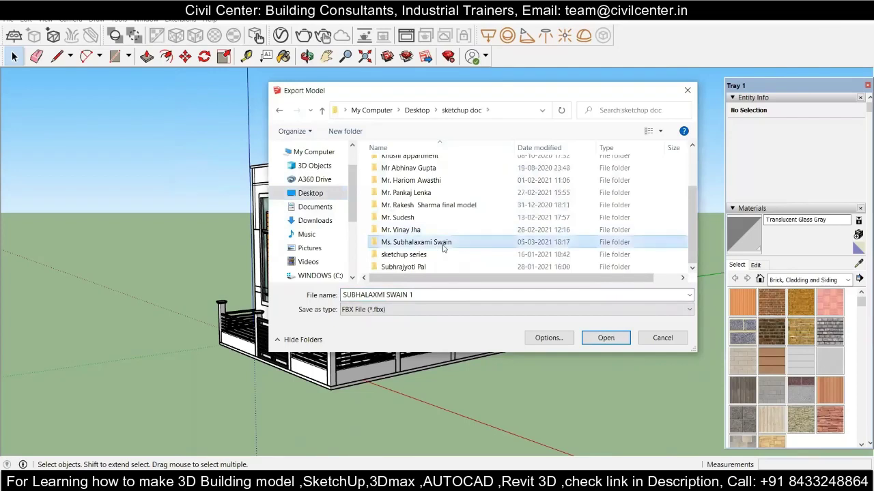
{"action": "double_click", "coordinate": [443, 246]}
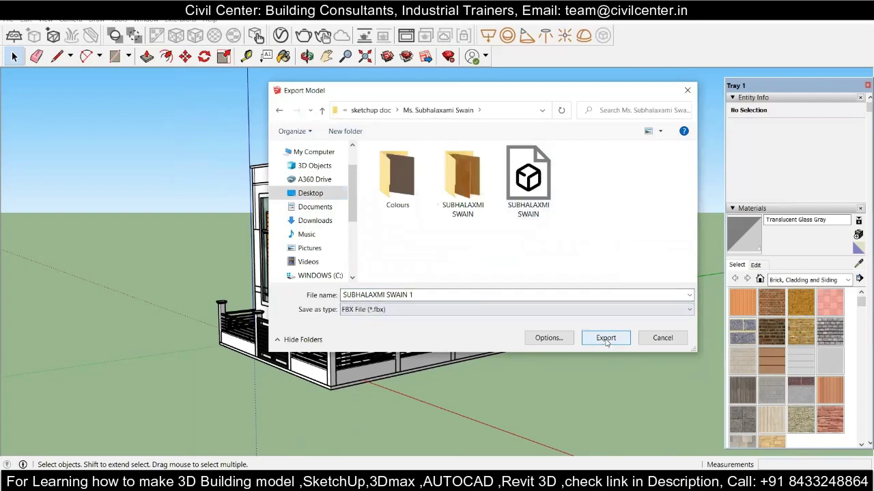
{"action": "left_click", "coordinate": [406, 309]}
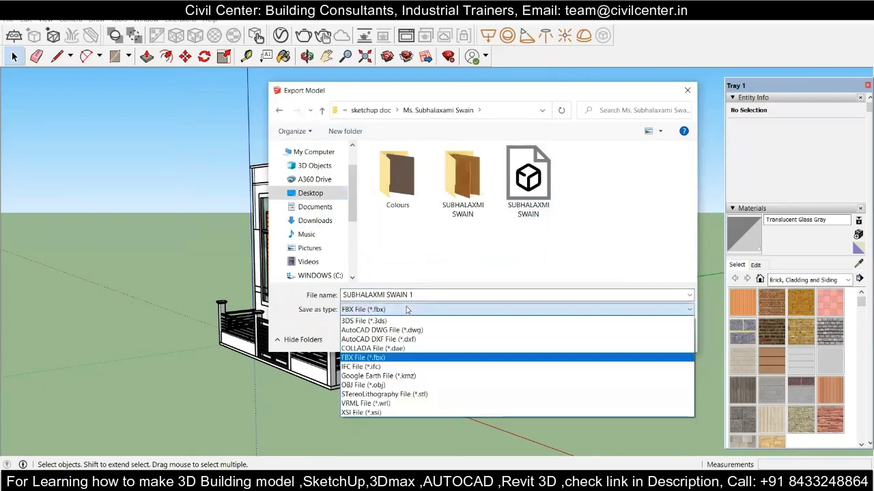
{"action": "left_click", "coordinate": [372, 360]}
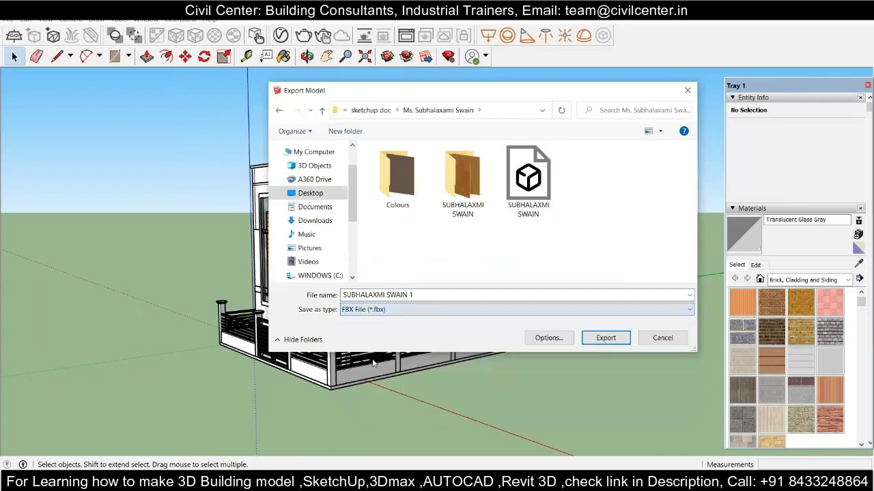
{"action": "left_click", "coordinate": [606, 340]}
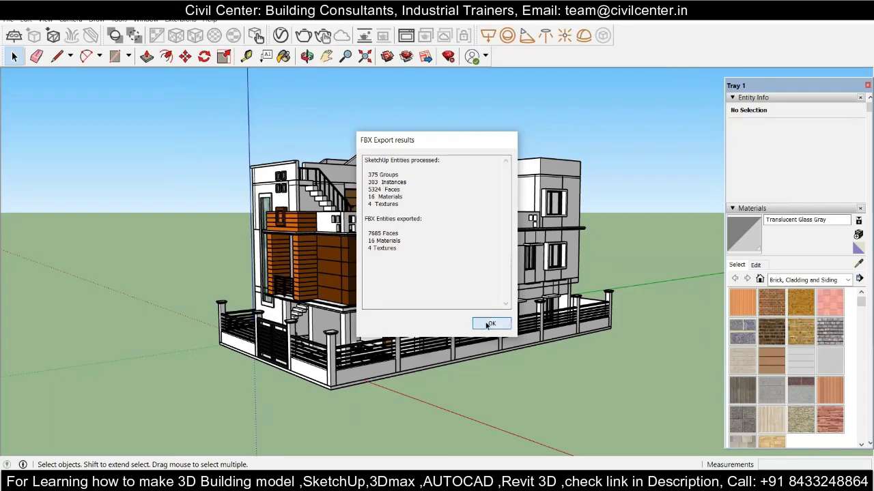
Step: Dismiss the FBX export results, orbit closer to the house, and switch to the export folder
{"action": "left_click", "coordinate": [490, 323]}
{"action": "middle_click_drag", "start_coordinate": [488, 325], "coordinate": [478, 294]}
{"action": "scroll", "coordinate": [348, 215], "scroll_direction": "up", "scroll_amount": 10}
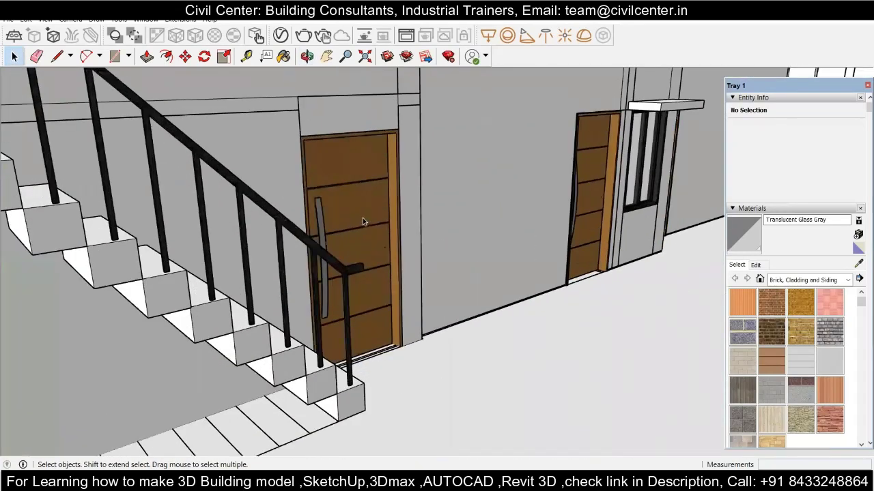
{"action": "left_click", "coordinate": [459, 151]}
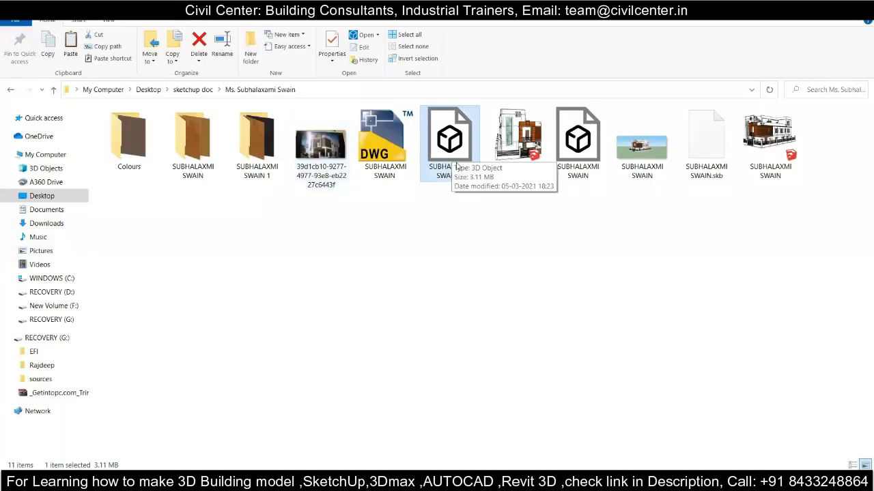
Step: Check the exported 3.11 MB FBX file, then open the Civil Center Facebook page in the browser
{"action": "key", "text": "Return"}
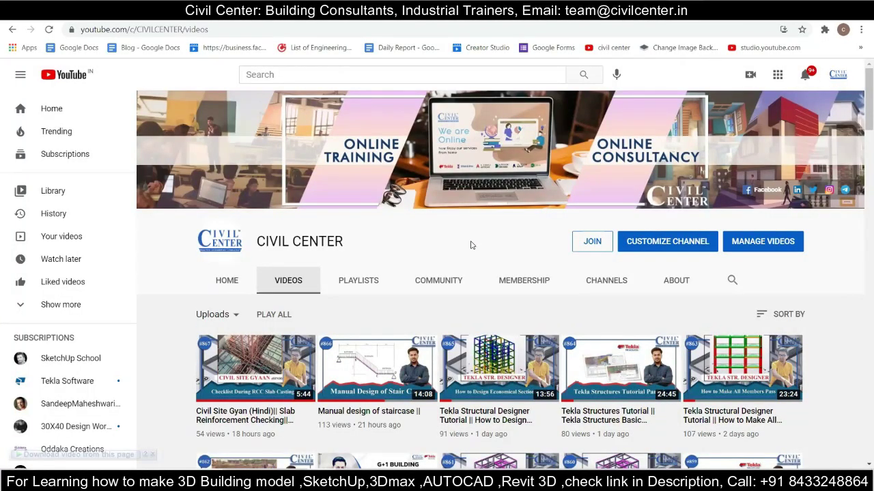
{"action": "scroll", "coordinate": [470, 245], "scroll_direction": "down", "scroll_amount": 2}
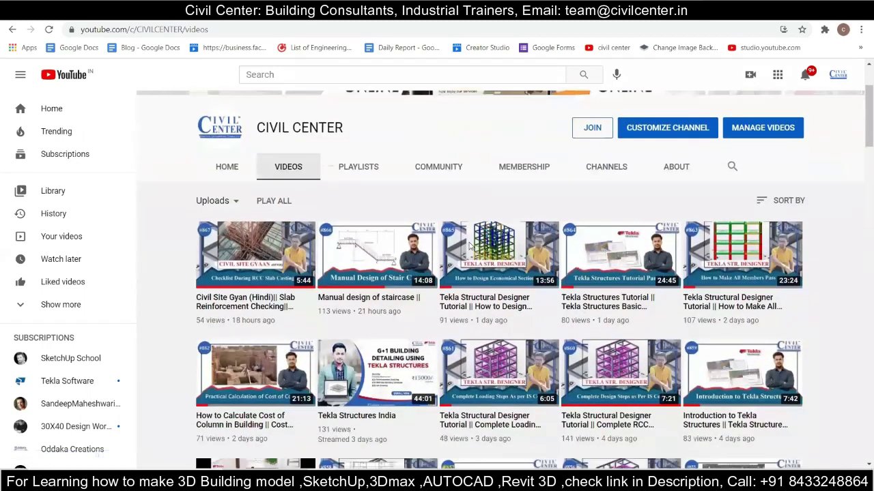
{"action": "scroll", "coordinate": [418, 236], "scroll_direction": "down", "scroll_amount": 3}
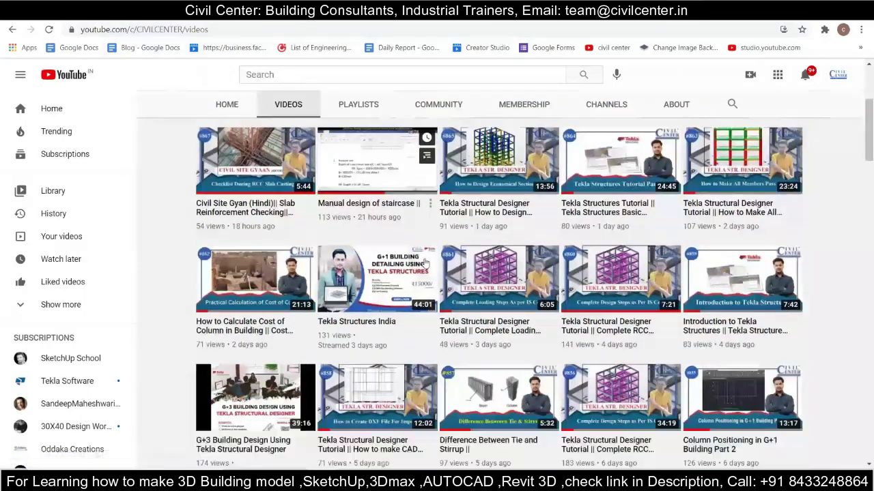
{"action": "left_click", "coordinate": [703, 26]}
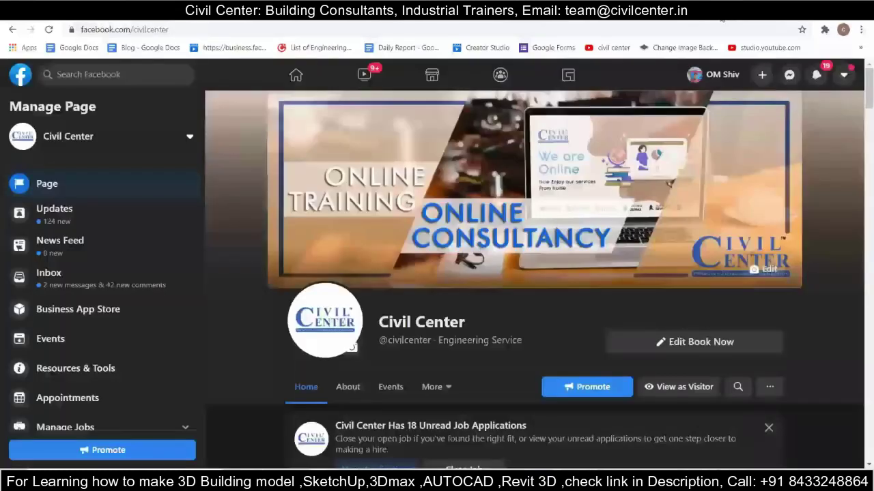
Step: Scroll down the Civil Center Facebook page and follow the post's Online Training Program Google Form link
{"action": "scroll", "coordinate": [512, 210], "scroll_direction": "down", "scroll_amount": 2}
{"action": "scroll", "coordinate": [512, 210], "scroll_direction": "down", "scroll_amount": 8}
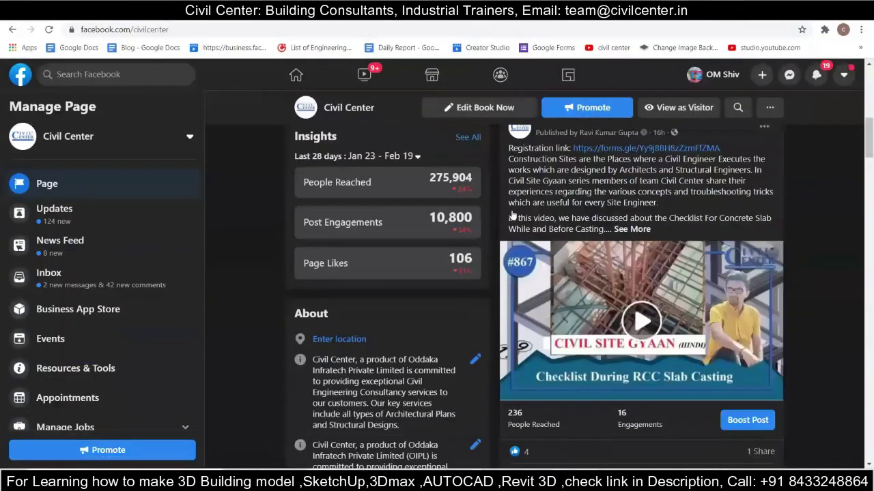
{"action": "scroll", "coordinate": [512, 215], "scroll_direction": "down", "scroll_amount": 4}
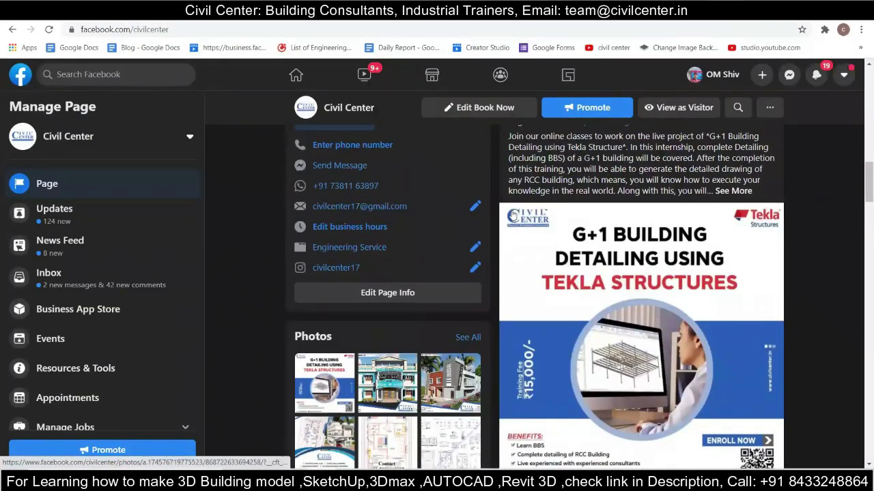
{"action": "scroll", "coordinate": [512, 215], "scroll_direction": "down", "scroll_amount": 1}
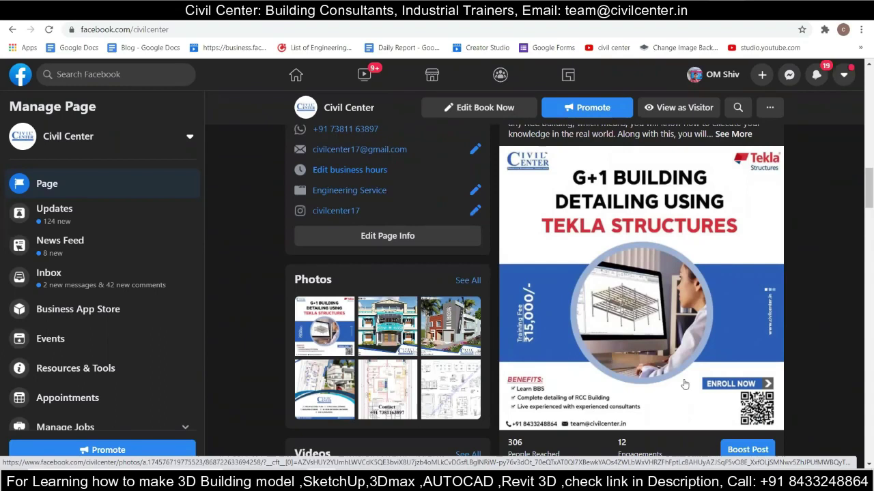
{"action": "left_click", "coordinate": [658, 314]}
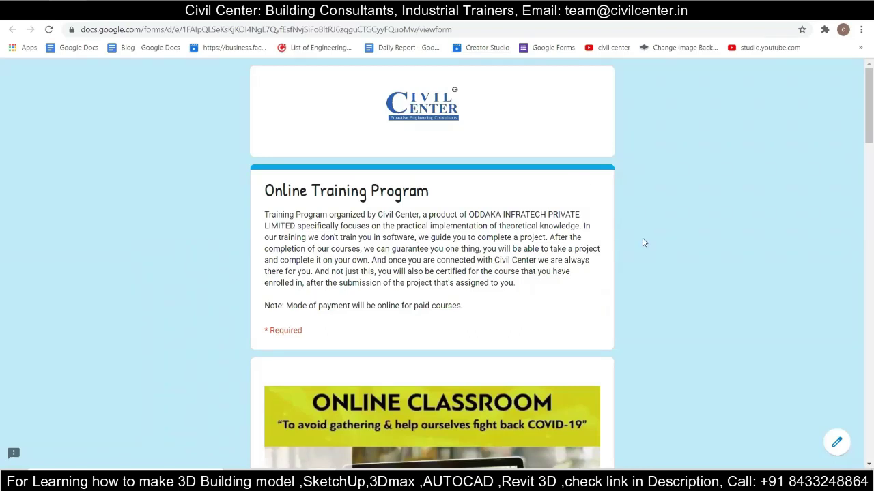
{"action": "scroll", "coordinate": [642, 242], "scroll_direction": "down", "scroll_amount": 6}
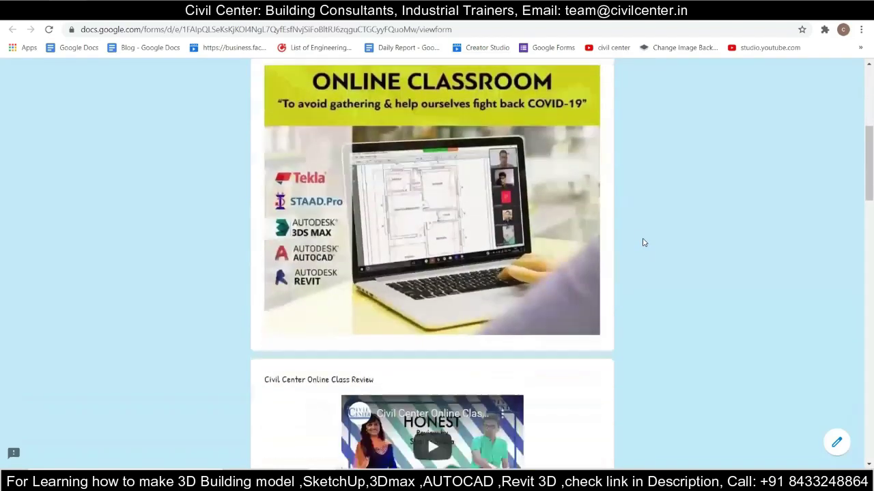
{"action": "scroll", "coordinate": [642, 242], "scroll_direction": "down", "scroll_amount": 3}
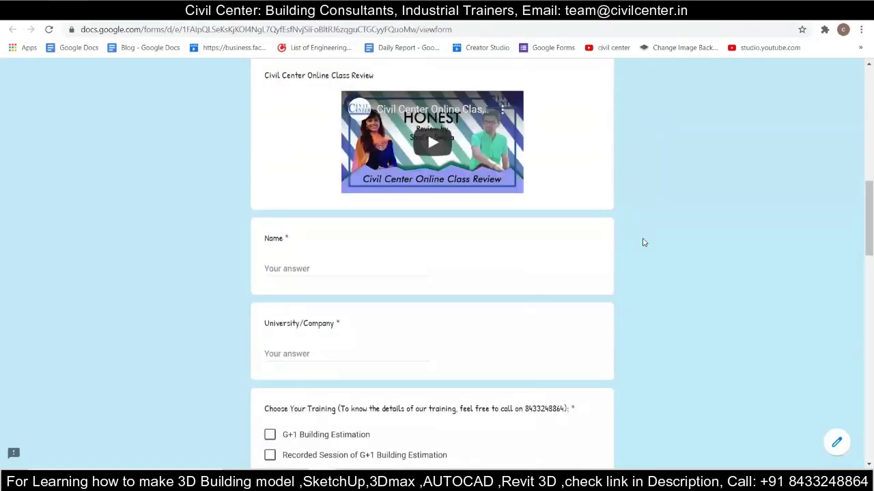
{"action": "scroll", "coordinate": [642, 242], "scroll_direction": "down", "scroll_amount": 7}
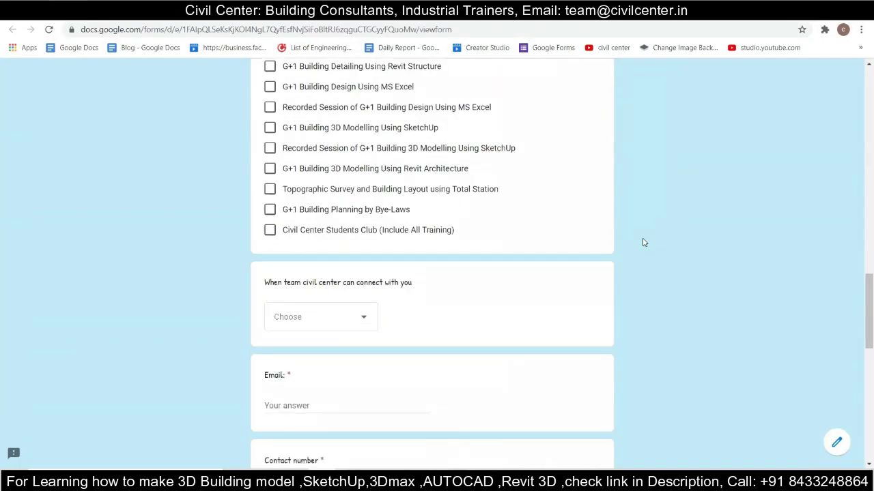
{"action": "scroll", "coordinate": [642, 243], "scroll_direction": "down", "scroll_amount": 4}
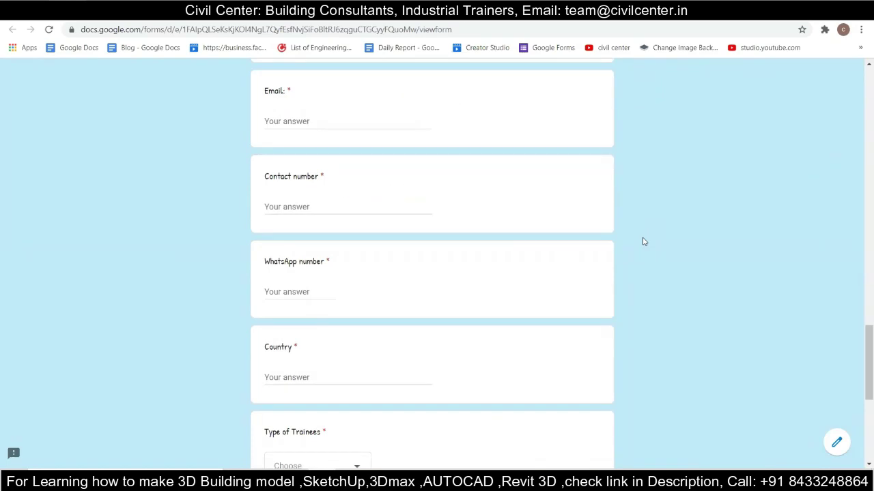
{"action": "scroll", "coordinate": [642, 242], "scroll_direction": "down", "scroll_amount": 1}
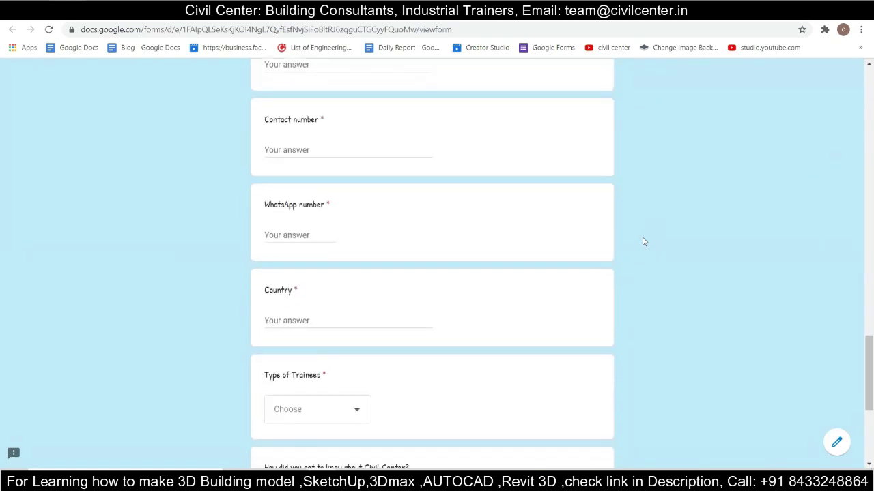